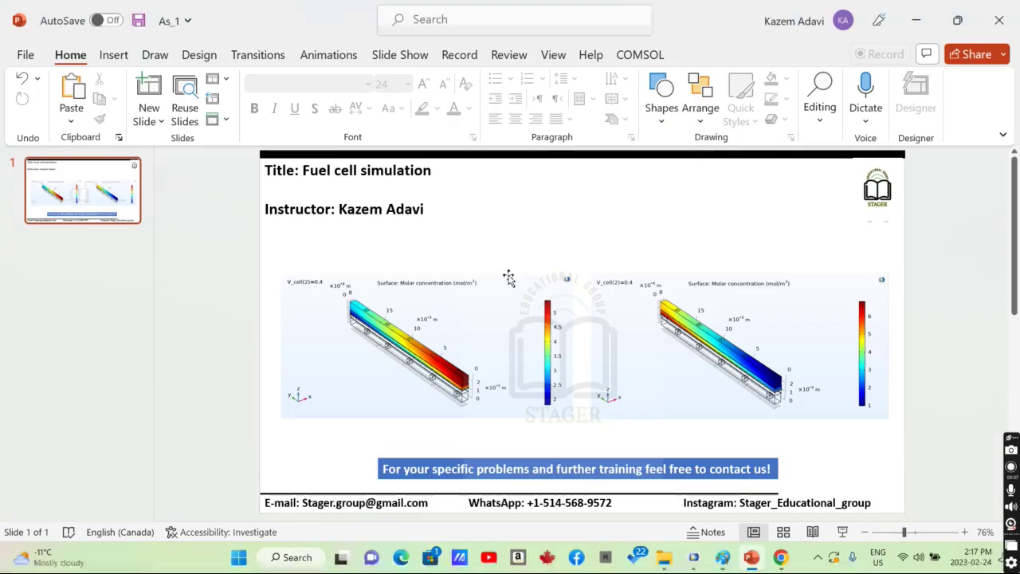
# - Bring COMSOL forward and expand Geometry 1 to list its geometry sequence operations
pyautogui.click(694, 558)
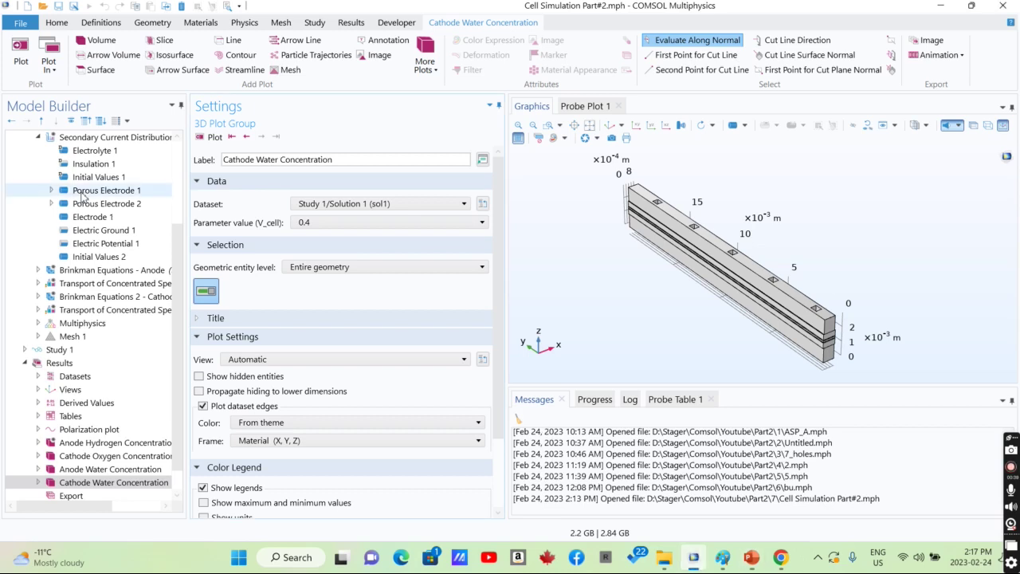
pyautogui.scroll(2, 179, 223)
pyautogui.scroll(4, 179, 223)
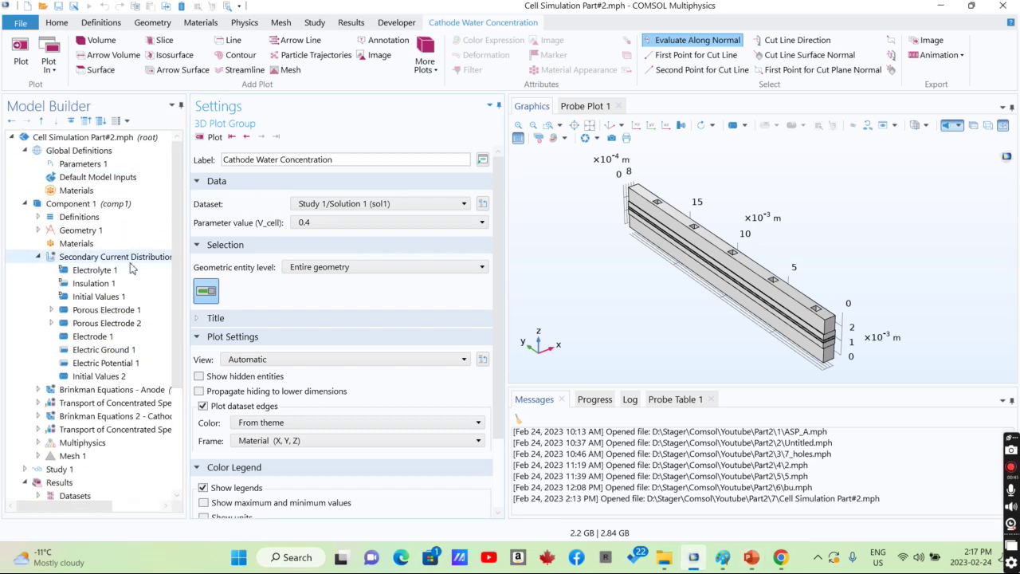
pyautogui.click(70, 230)
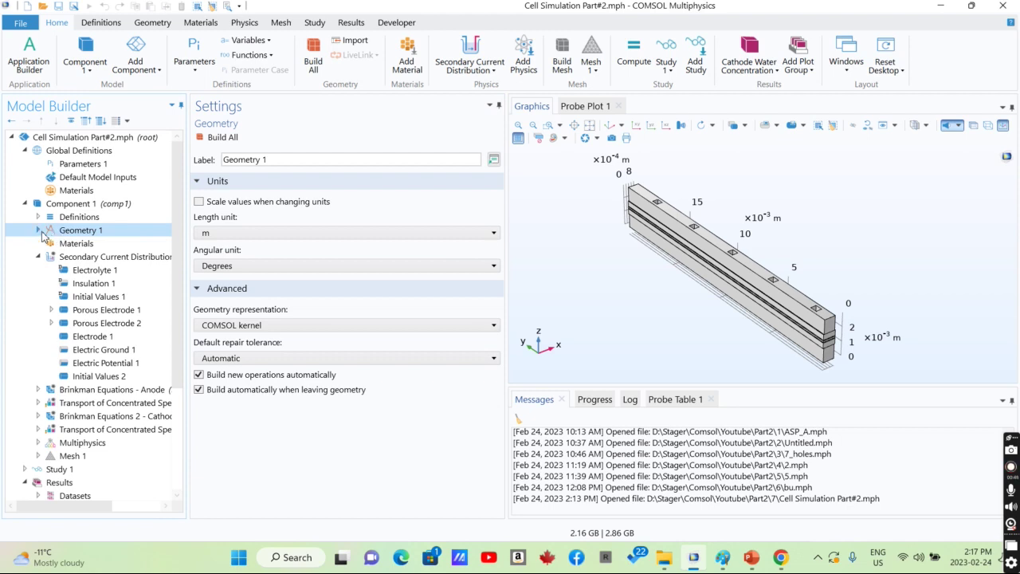
pyautogui.click(38, 230)
# - View the cell from the side, restore the isometric view, and show Secondary Current Distribution
pyautogui.moveTo(731, 355); pyautogui.dragTo(752, 343)
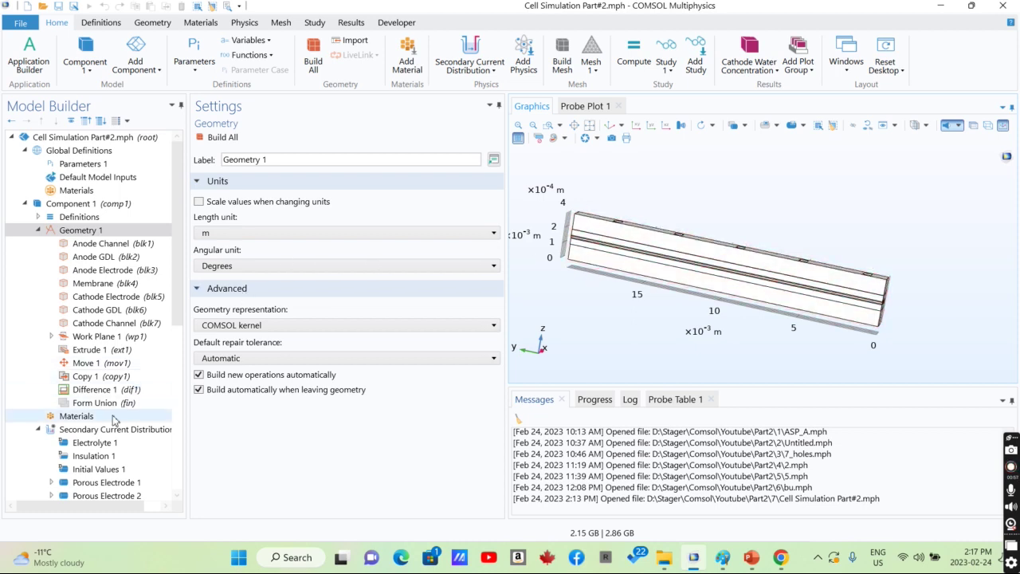
pyautogui.click(610, 125)
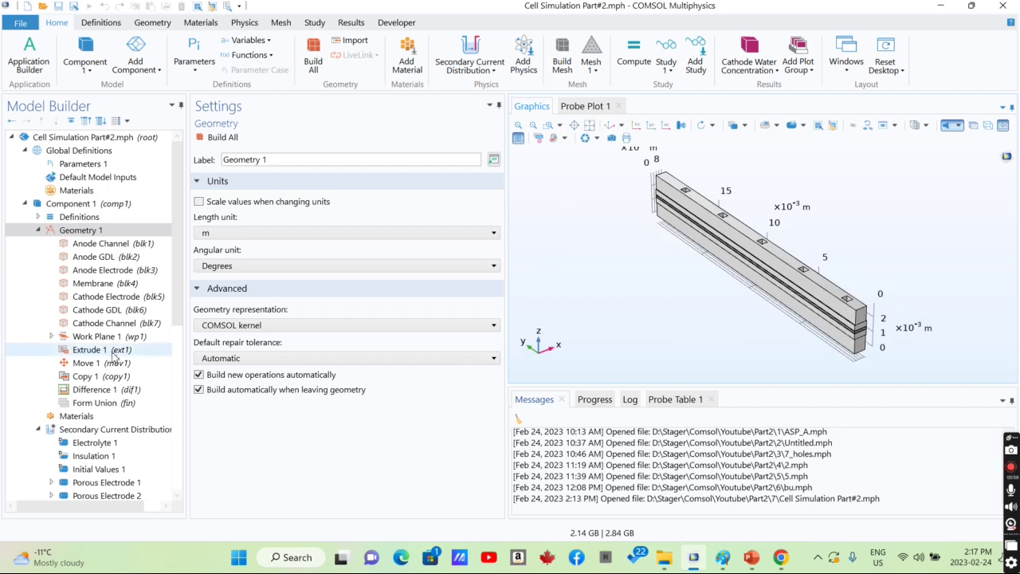
pyautogui.scroll(-4, 70, 263)
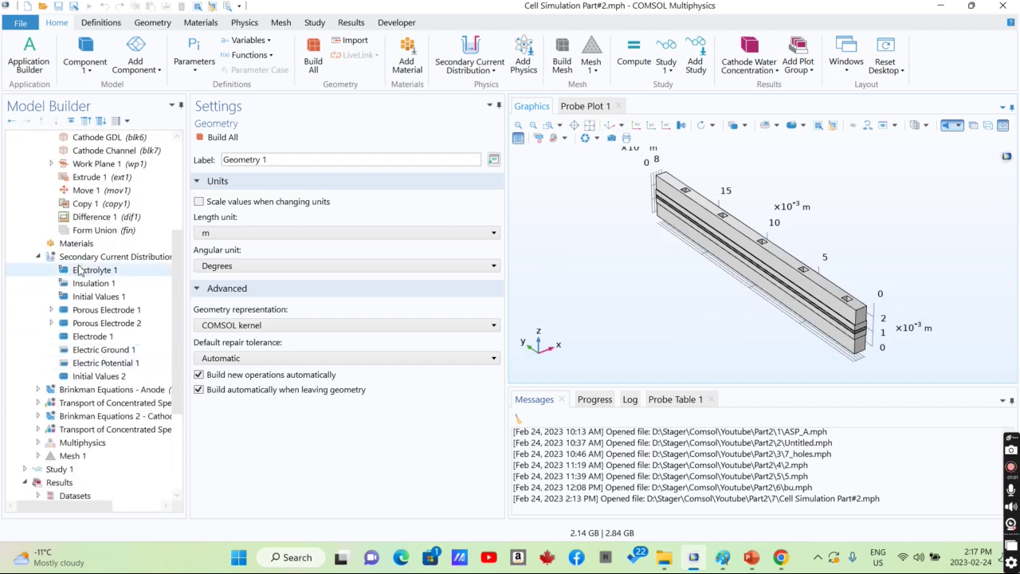
pyautogui.click(70, 259)
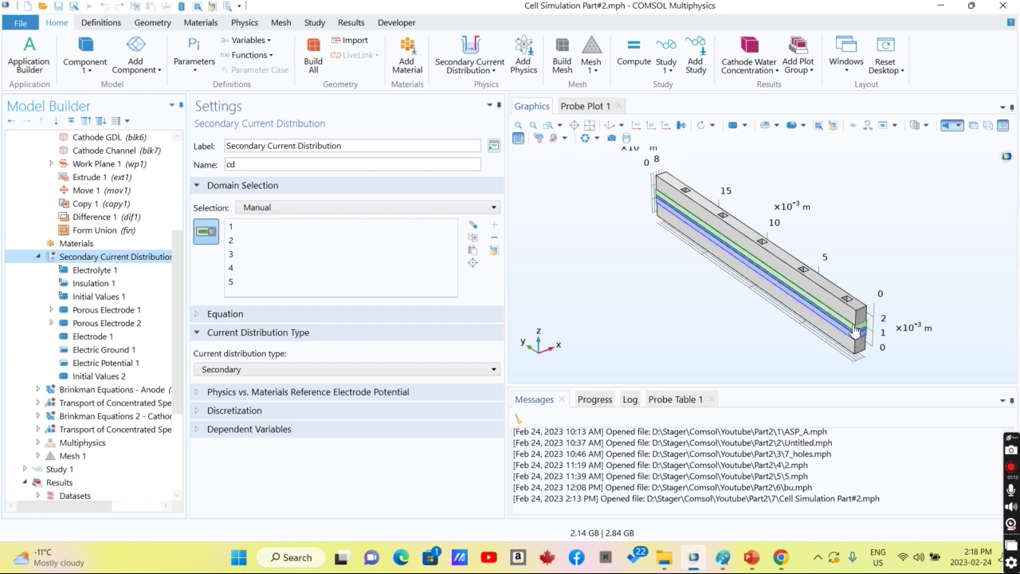
# - Review the Brinkman Equations flow settings for the anode and the cathode
pyautogui.click(64, 390)
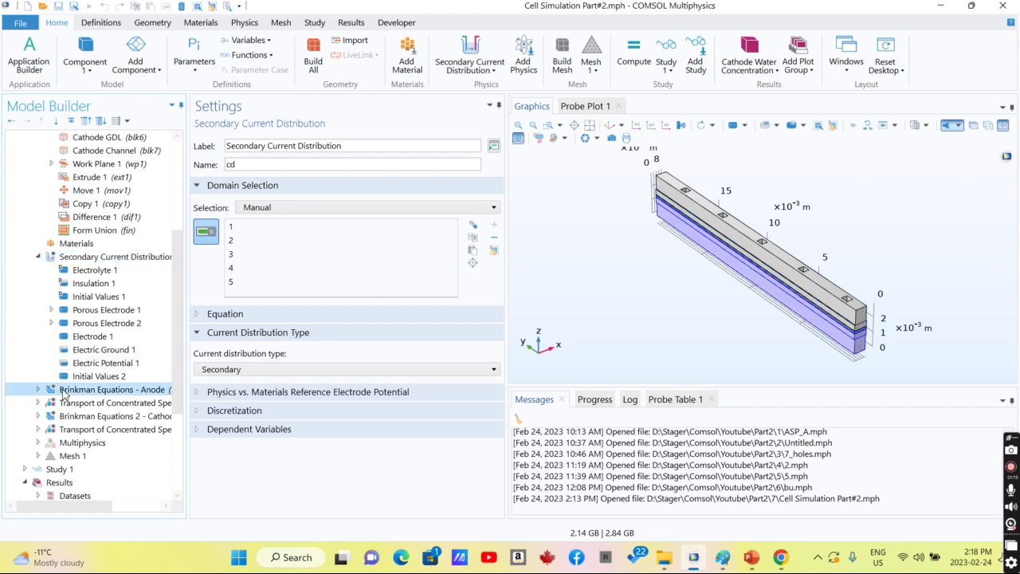
pyautogui.moveTo(618, 360); pyautogui.dragTo(661, 341)
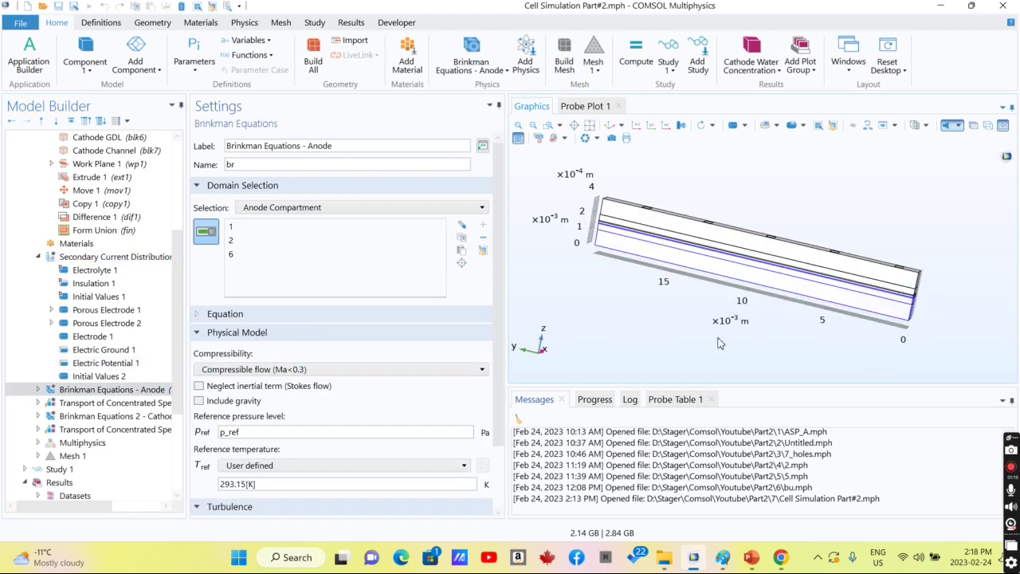
pyautogui.moveTo(714, 343); pyautogui.dragTo(675, 355)
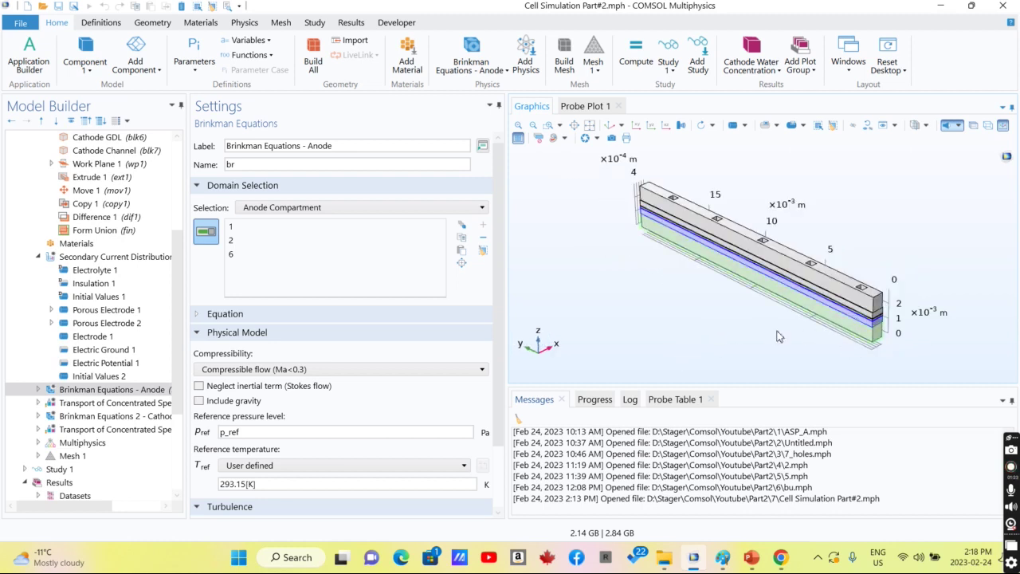
pyautogui.click(72, 416)
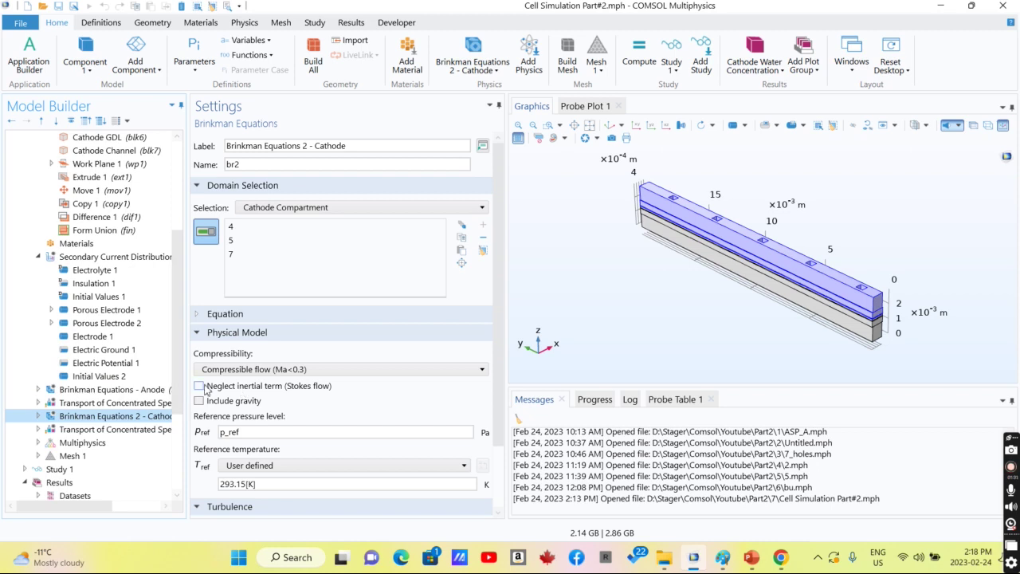
# - Review anode and cathode species transport settings, then the Electrolyte 1 conductivity settings
pyautogui.moveTo(188, 384); pyautogui.dragTo(239, 383)
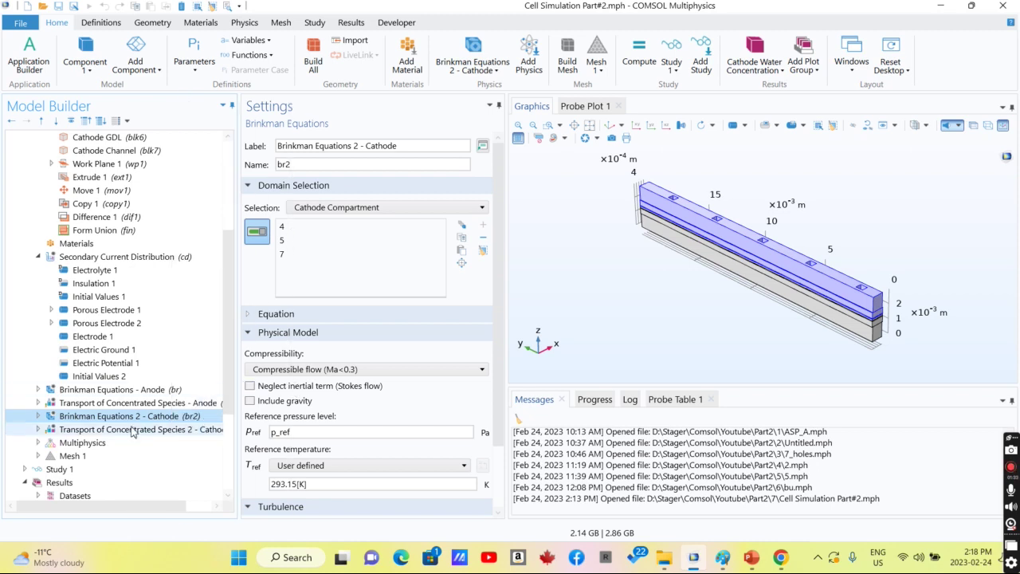
pyautogui.click(108, 403)
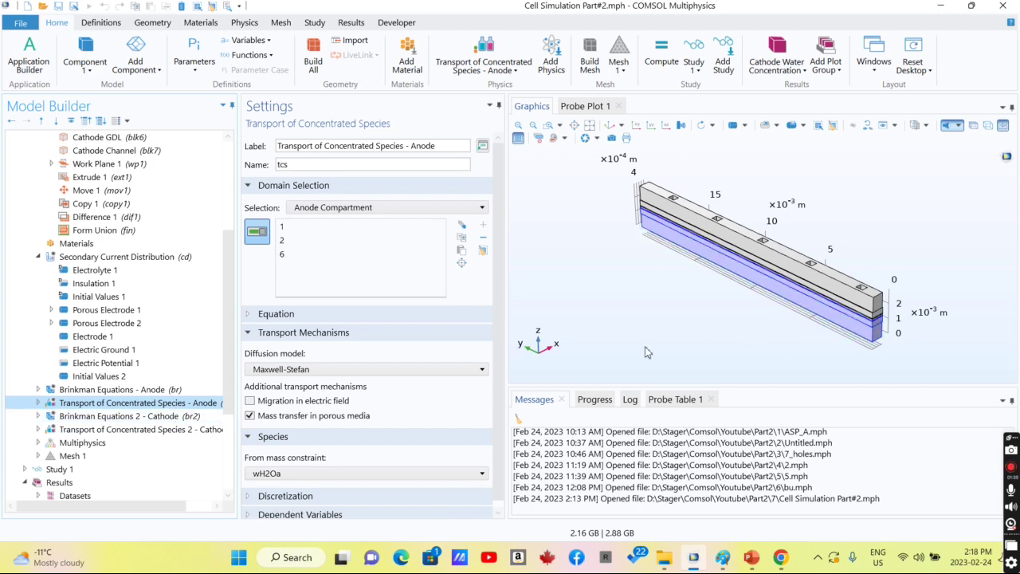
pyautogui.click(153, 430)
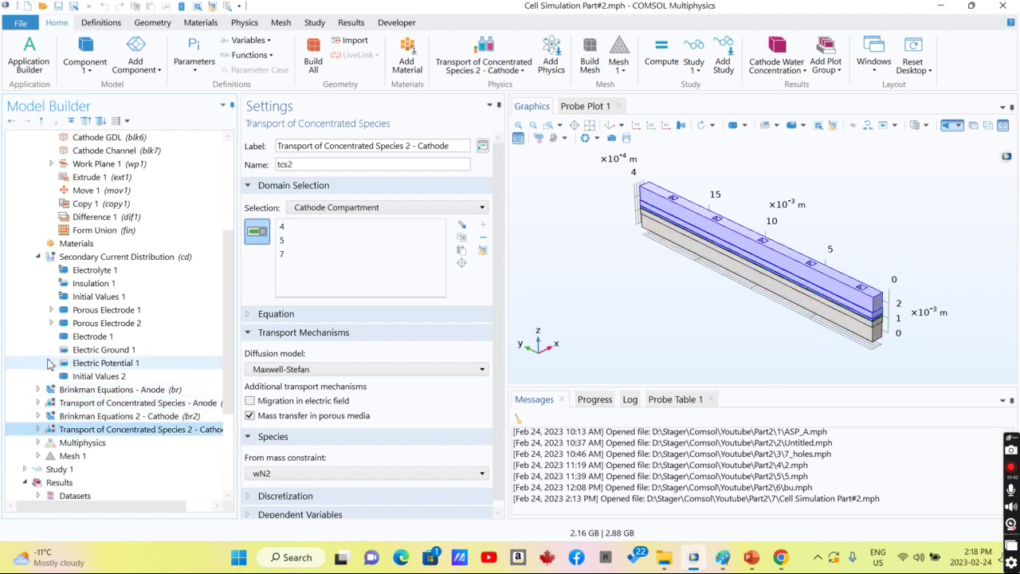
pyautogui.click(85, 273)
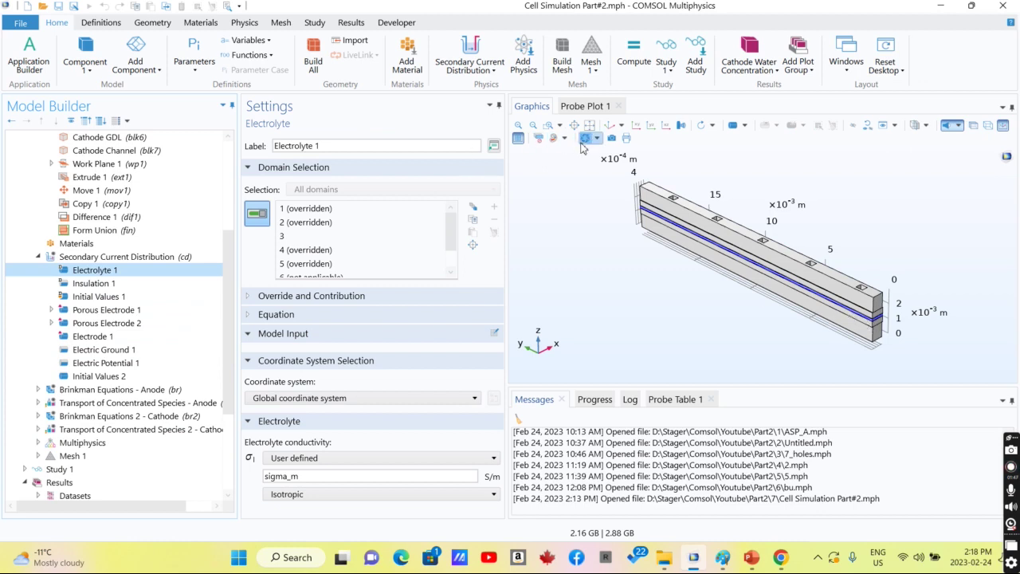
# - Zoom in on the cell's end for Electrolyte 1, then view Initial Values 1
pyautogui.click(589, 125)
pyautogui.click(548, 125)
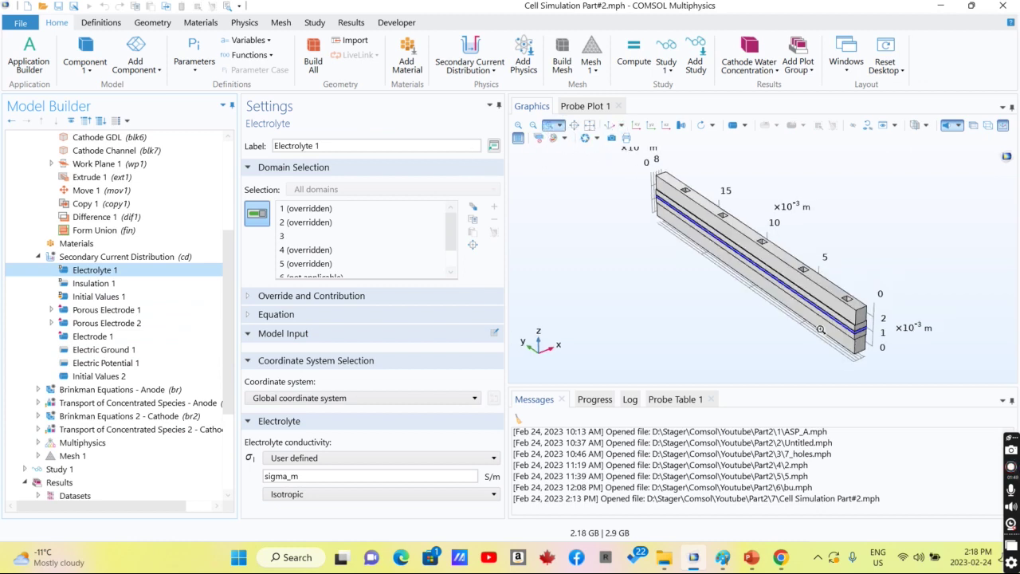
pyautogui.moveTo(833, 319); pyautogui.dragTo(868, 339)
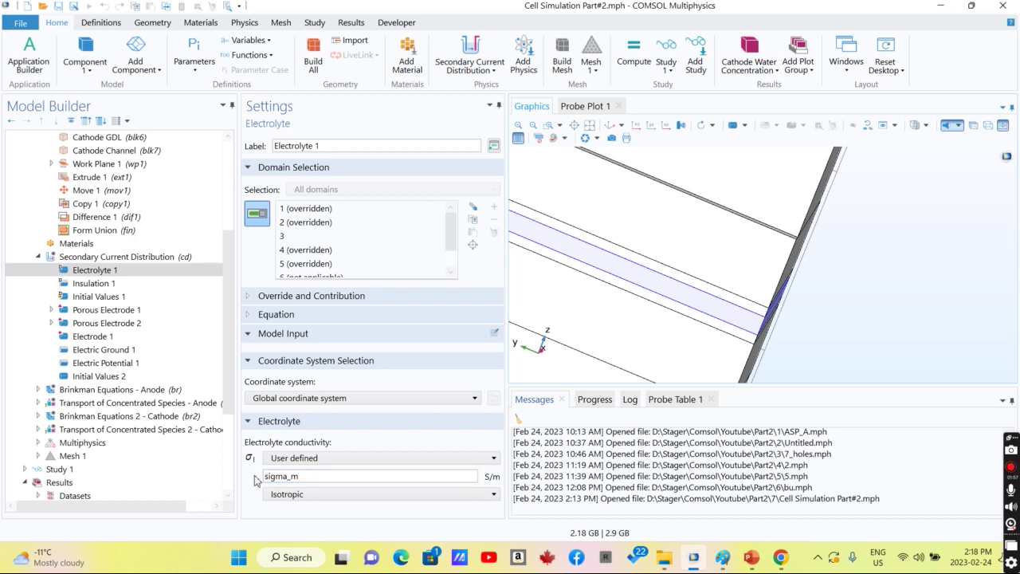
pyautogui.click(81, 298)
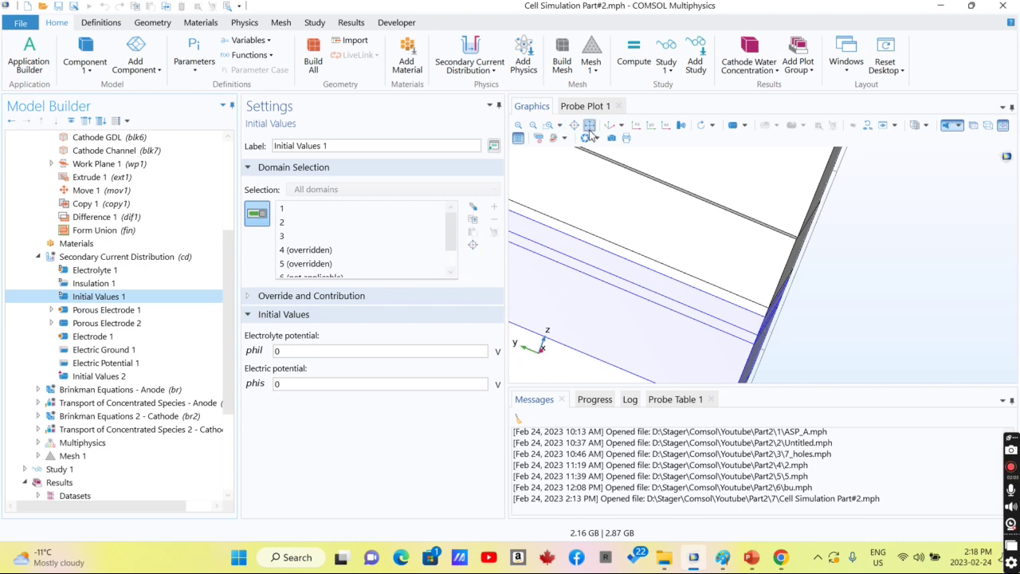
pyautogui.click(589, 125)
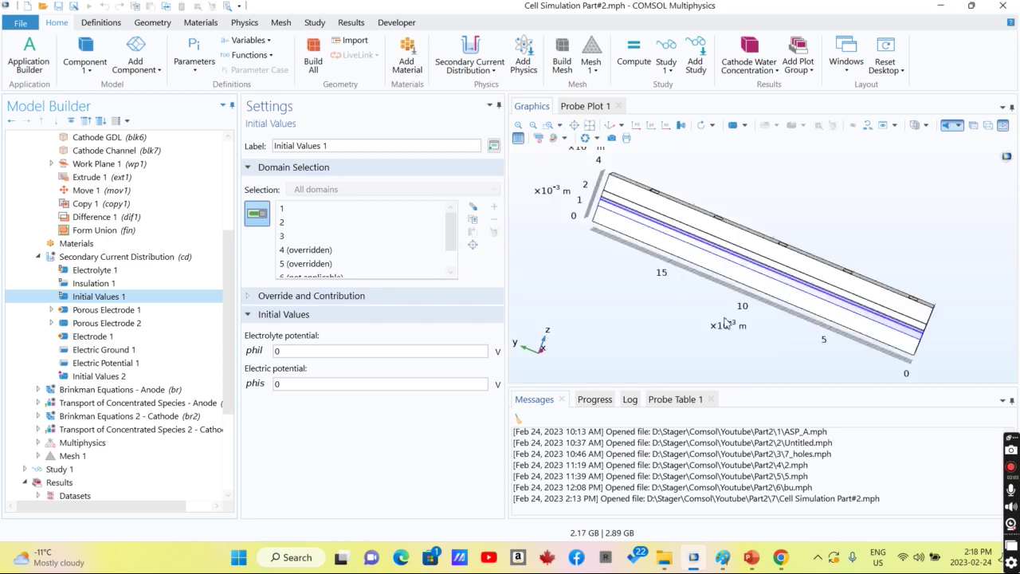
# - View Porous Electrode 1 settings with the cell in an upright isometric view
pyautogui.click(119, 310)
pyautogui.moveTo(741, 321); pyautogui.dragTo(665, 328)
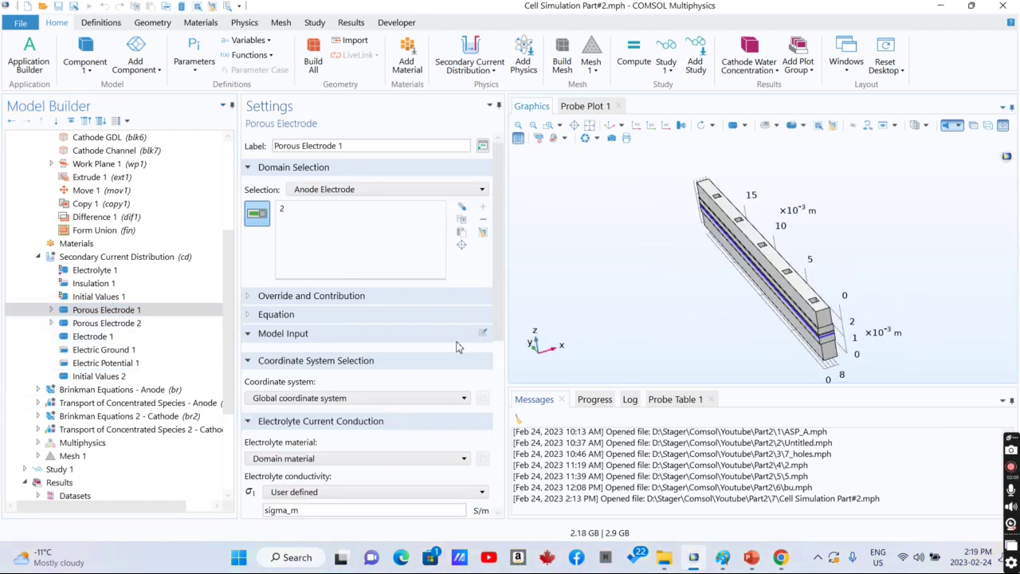
pyautogui.moveTo(494, 322); pyautogui.dragTo(524, 465)
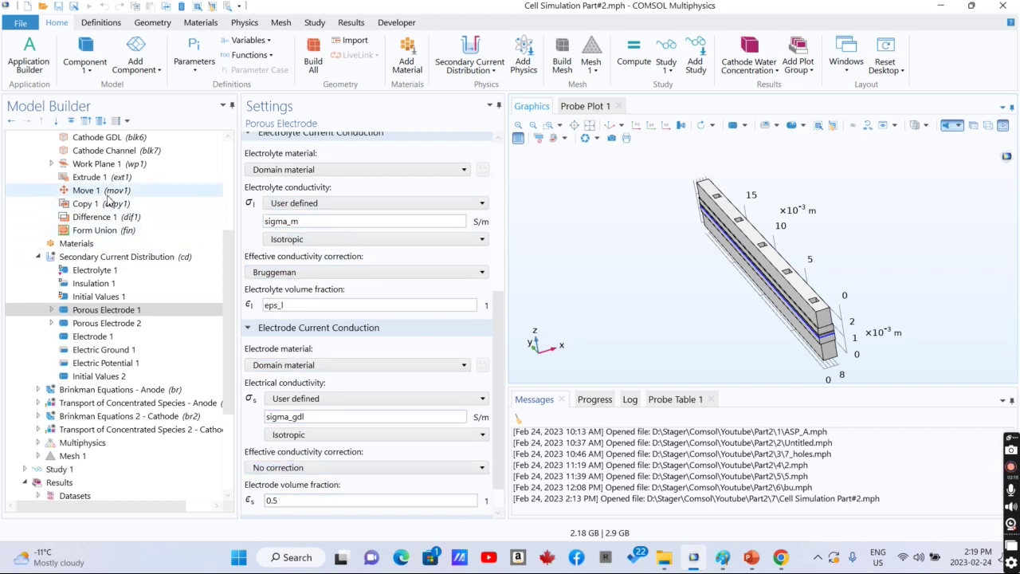
pyautogui.scroll(5, 226, 272)
# - Check the global Parameters table, then Porous Electrode 2 with volume fraction 0.5
pyautogui.click(83, 163)
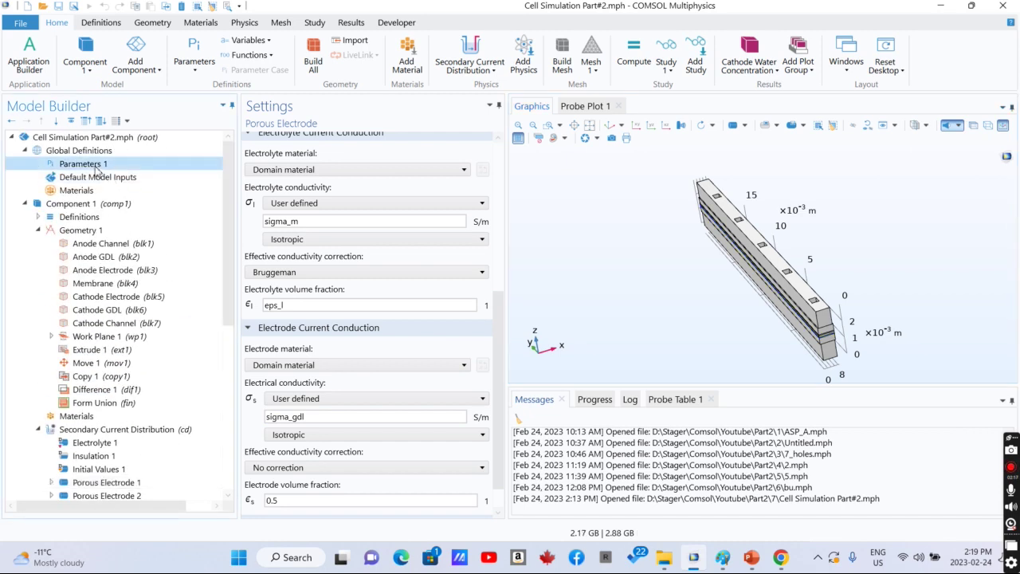
pyautogui.moveTo(484, 267); pyautogui.dragTo(495, 208)
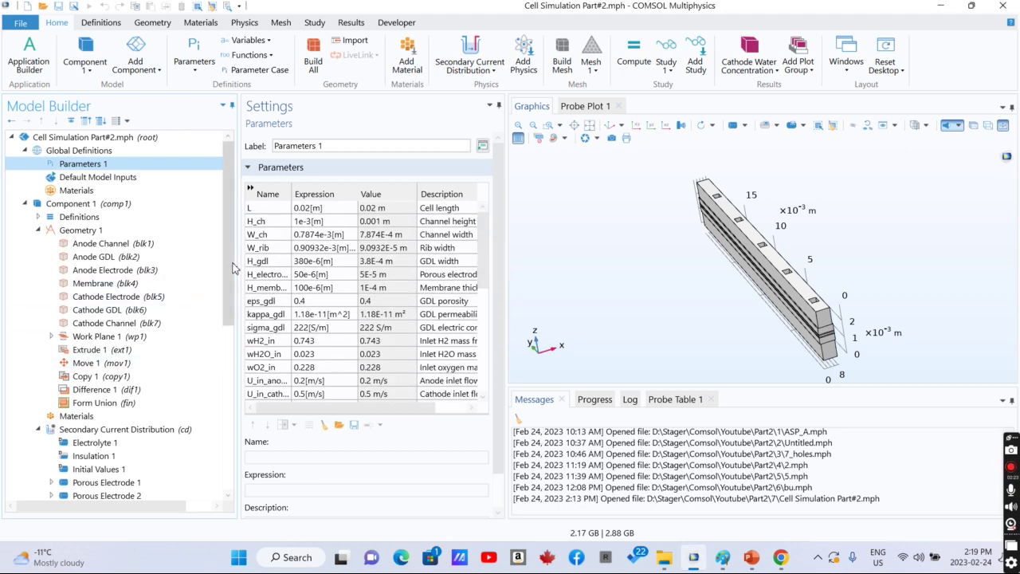
pyautogui.scroll(-3, 119, 350)
pyautogui.click(114, 363)
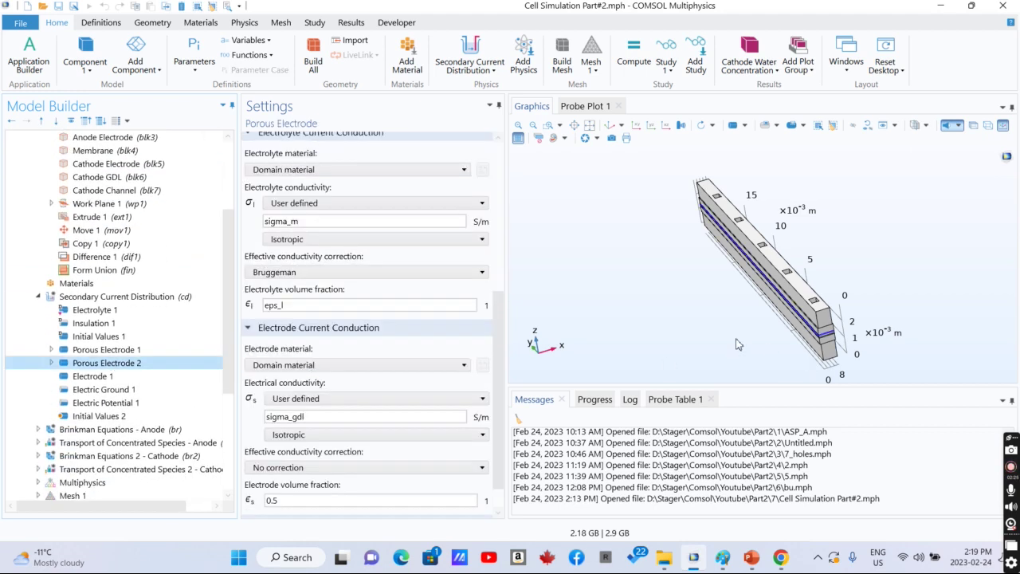
pyautogui.moveTo(717, 287); pyautogui.dragTo(789, 310)
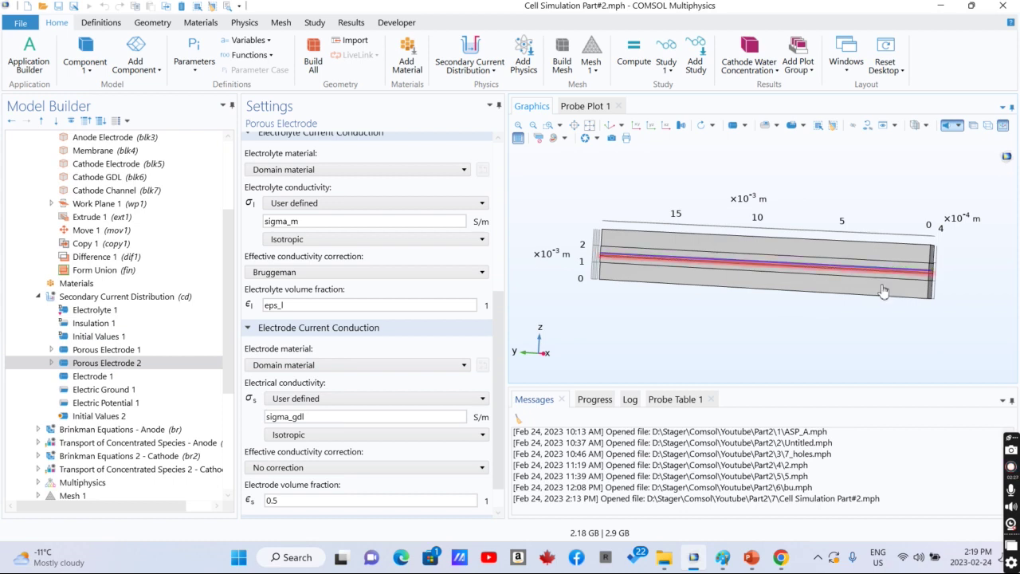
# - Review the Electrode 1, Electric Ground 1 and Electric Potential 1 settings
pyautogui.click(101, 380)
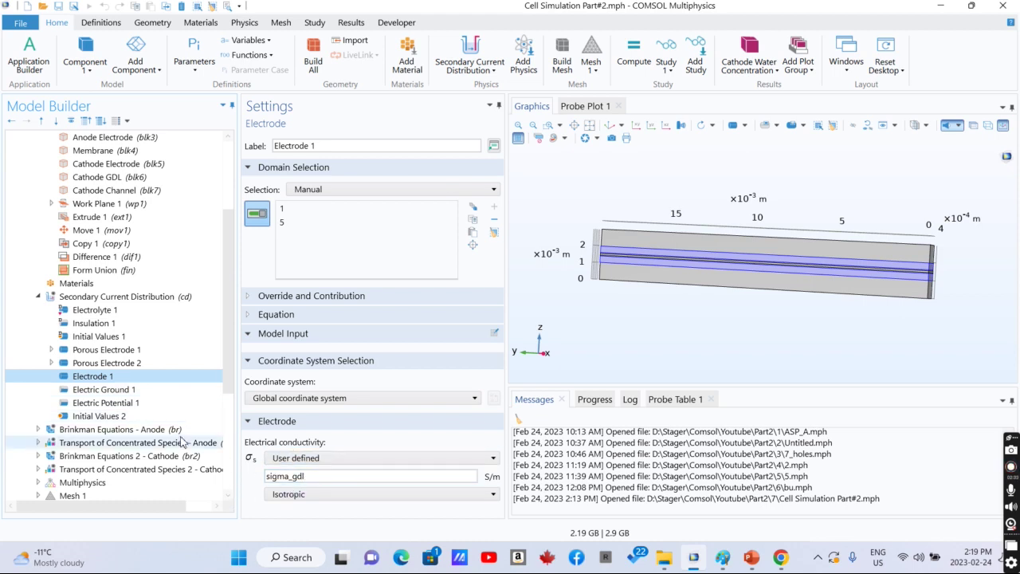
pyautogui.click(107, 390)
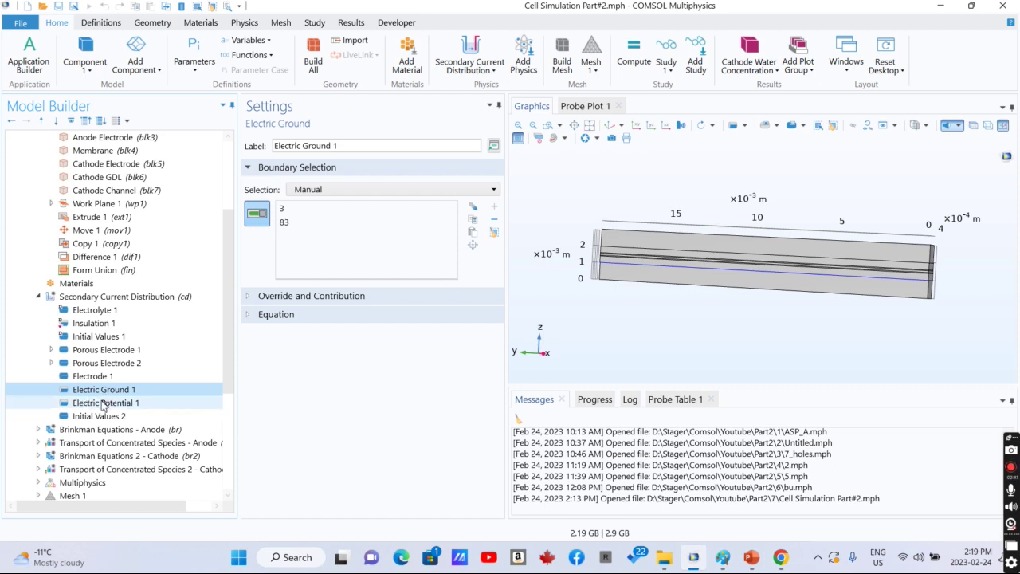
pyautogui.click(102, 404)
pyautogui.press('Up')
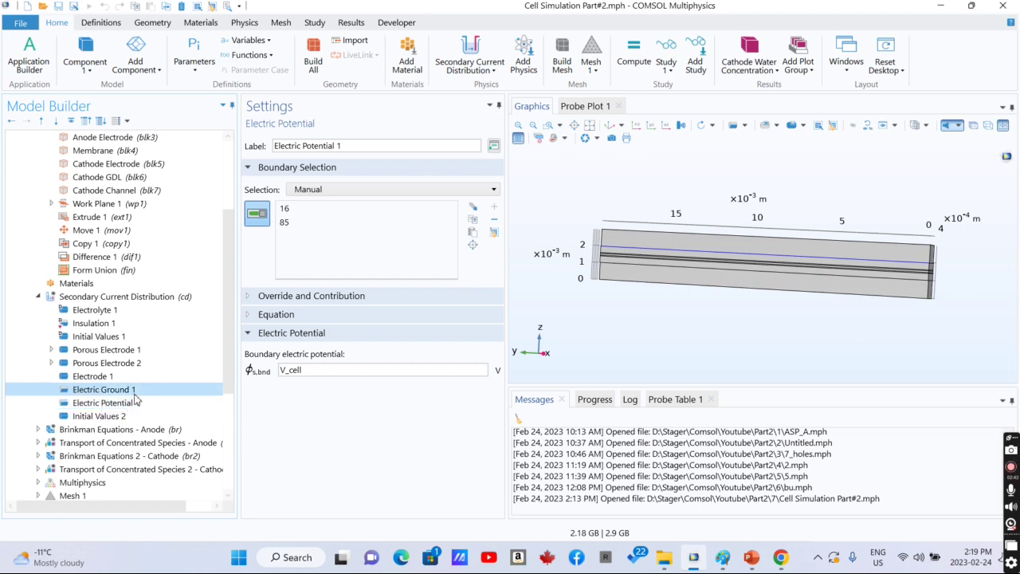
pyautogui.press('Down')
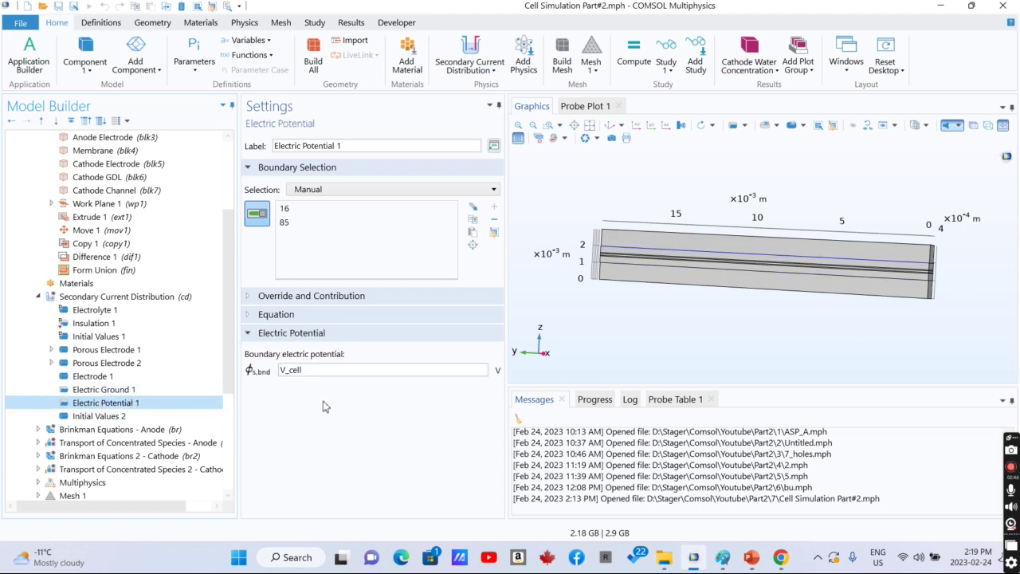
# - Compare Initial Values 2 (domains 4 and 5, V_cell) with the default Initial Values 1
pyautogui.click(126, 418)
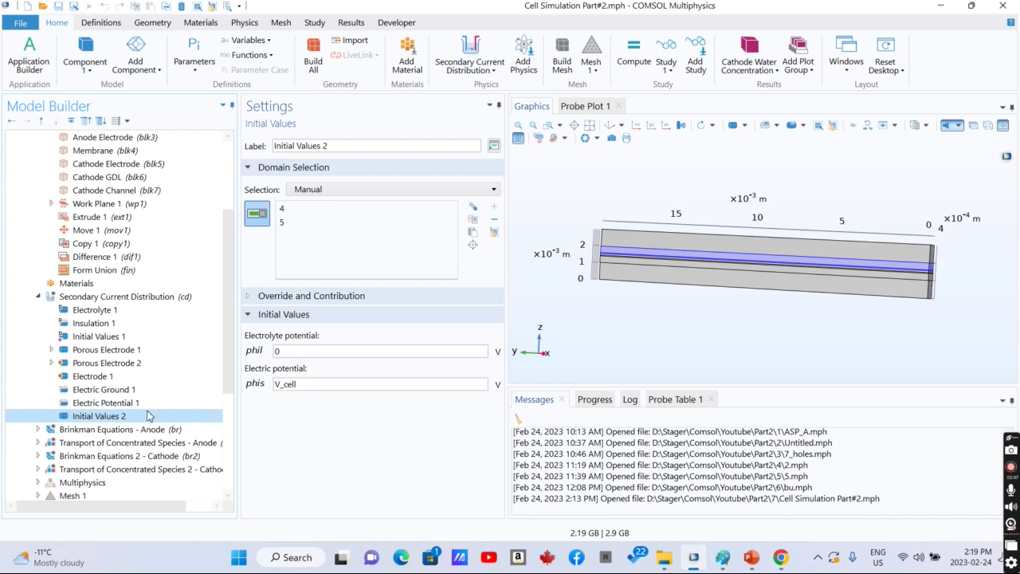
pyautogui.click(115, 340)
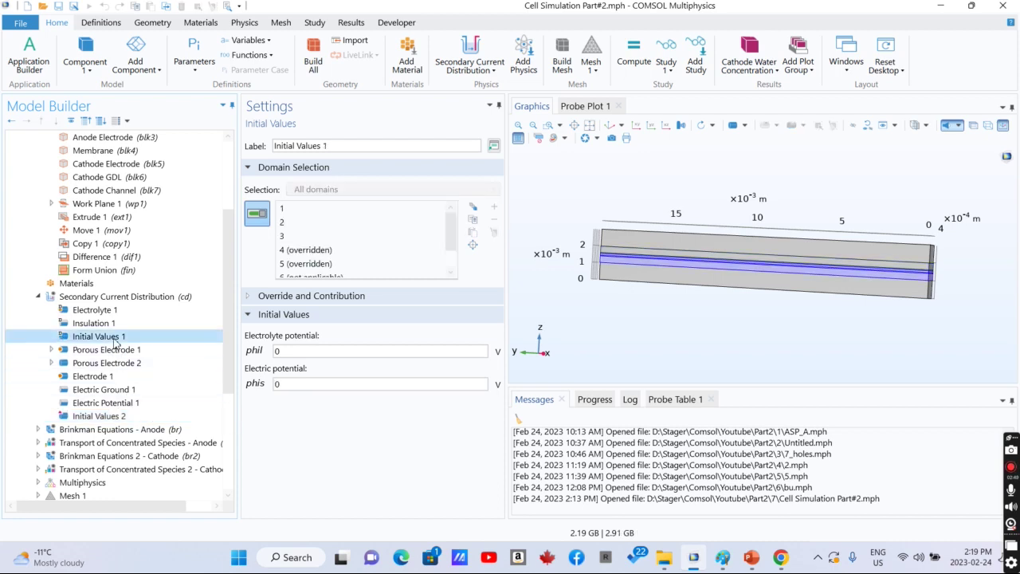
pyautogui.click(103, 416)
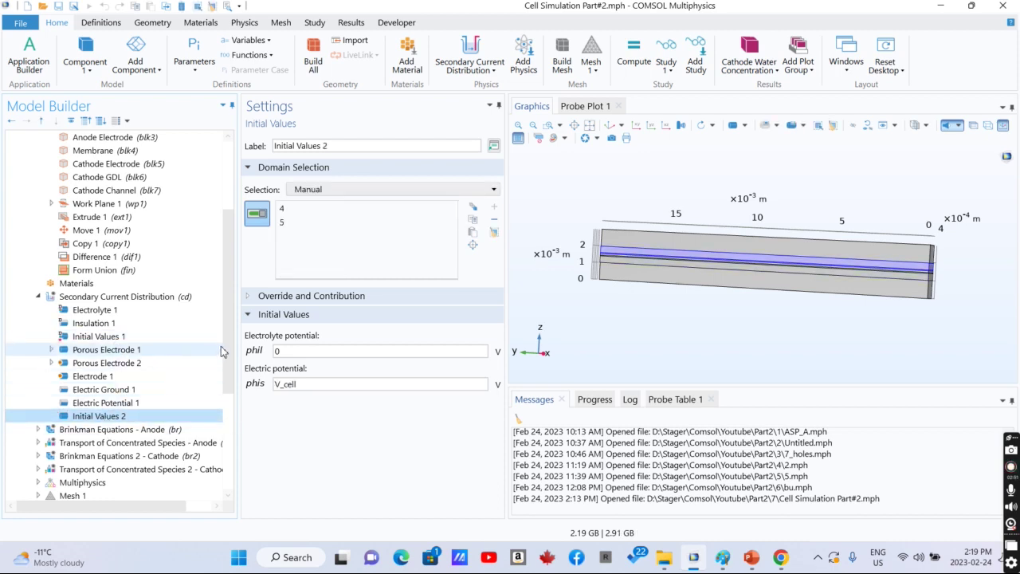
pyautogui.scroll(-3, 183, 335)
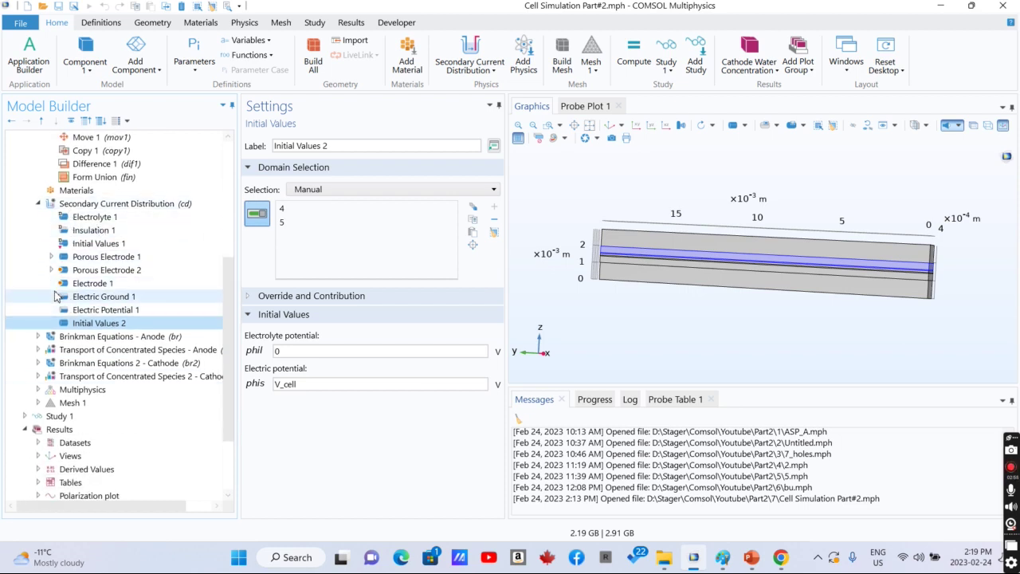
pyautogui.click(51, 339)
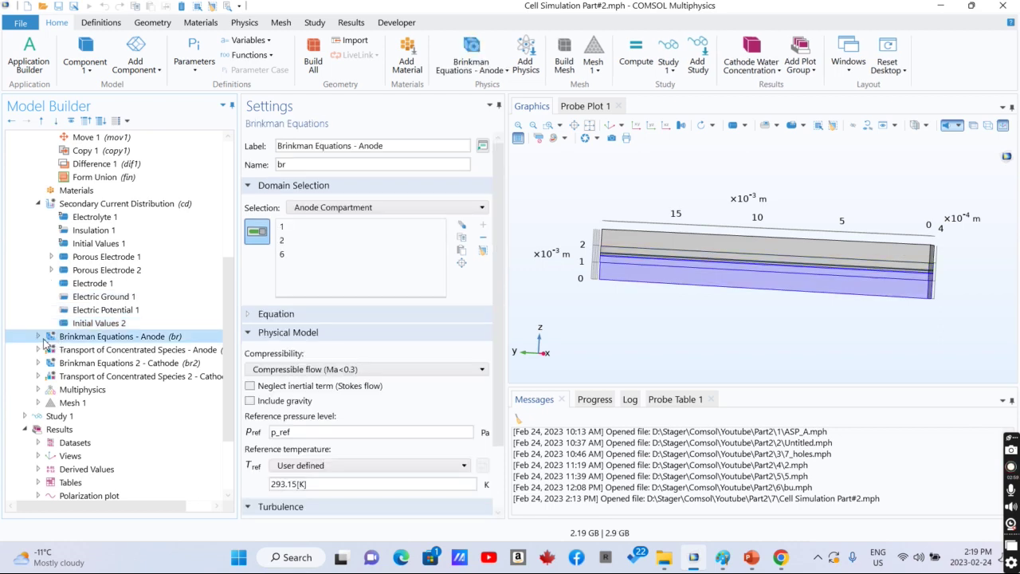
# - Review the anode inlet velocity U_in_anode and outlet pressure 0
pyautogui.click(39, 337)
pyautogui.click(82, 416)
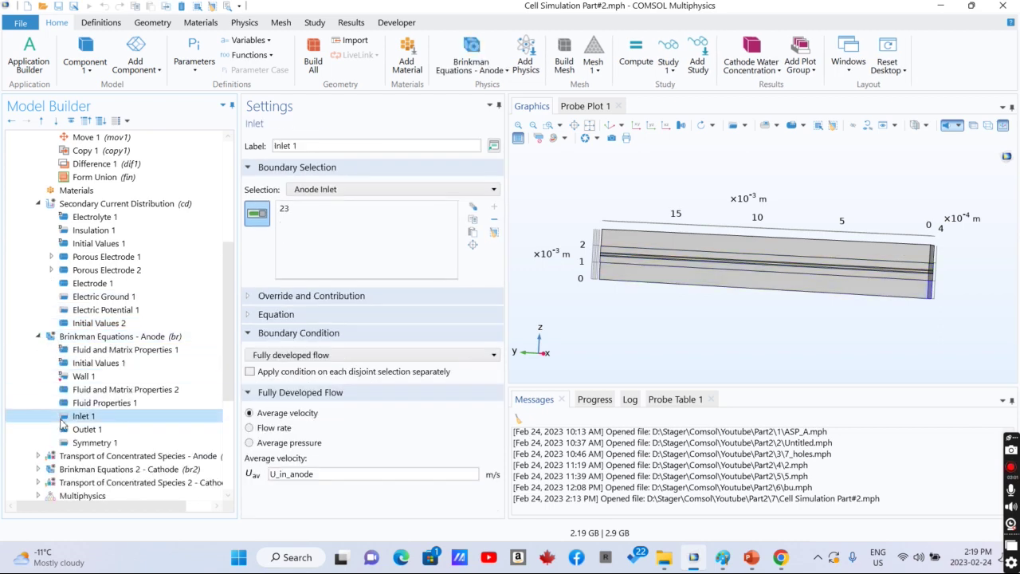
pyautogui.moveTo(635, 314); pyautogui.dragTo(610, 313)
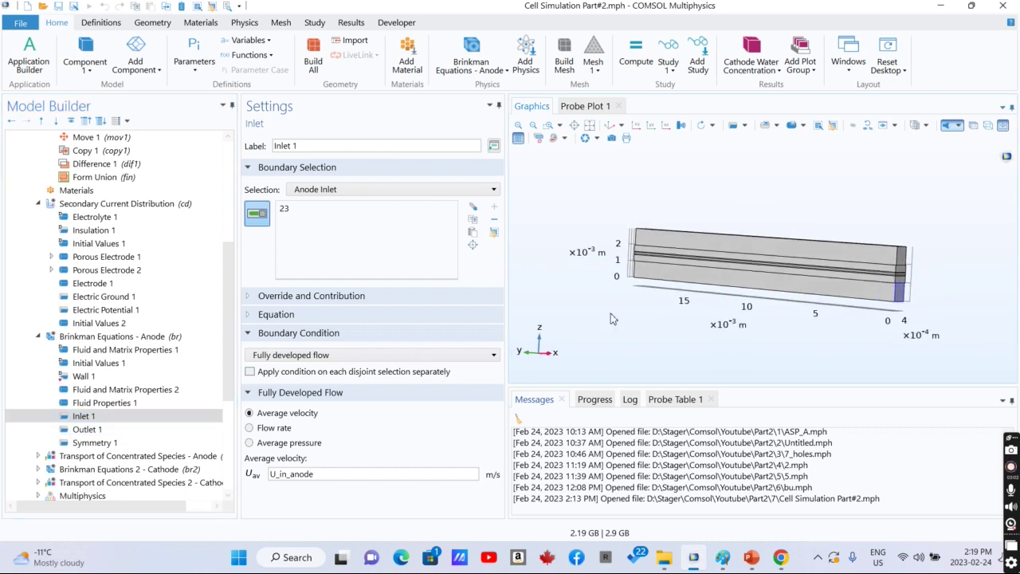
pyautogui.click(282, 473)
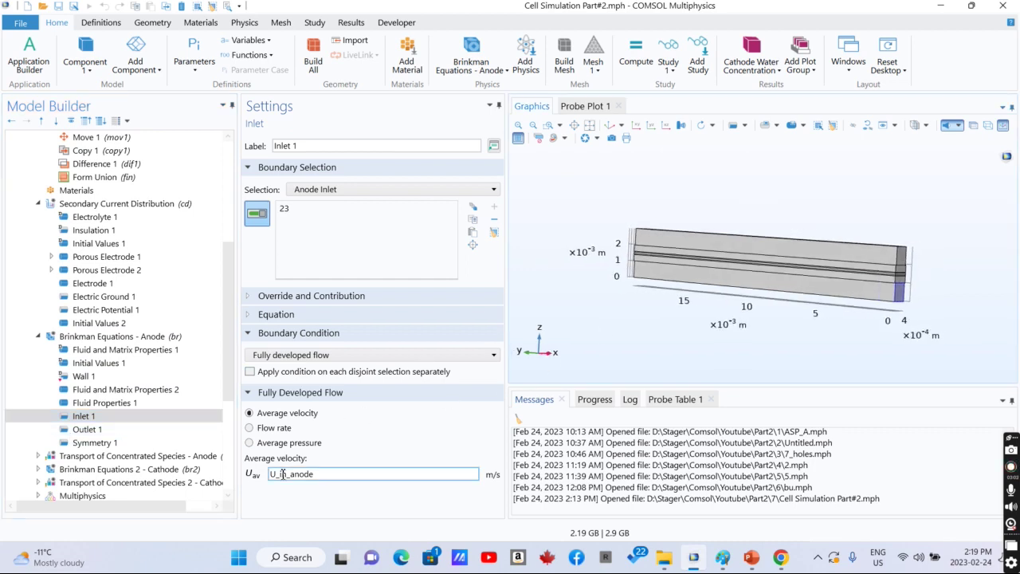
pyautogui.click(86, 429)
pyautogui.moveTo(547, 337); pyautogui.dragTo(562, 360)
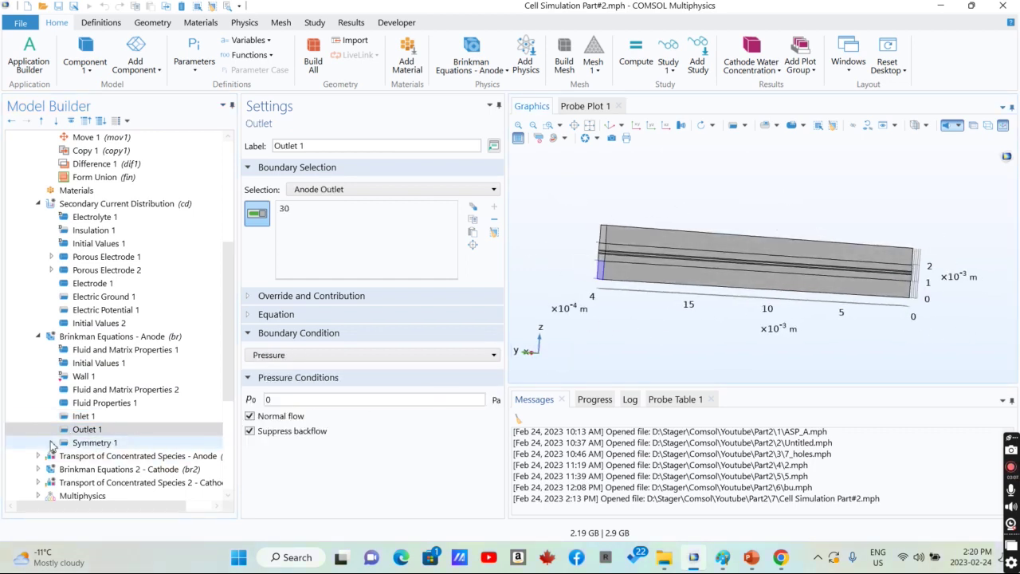
# - Review anode fluid properties with viscosity mu_anode and initial values, then the cathode Brinkman node
pyautogui.click(79, 390)
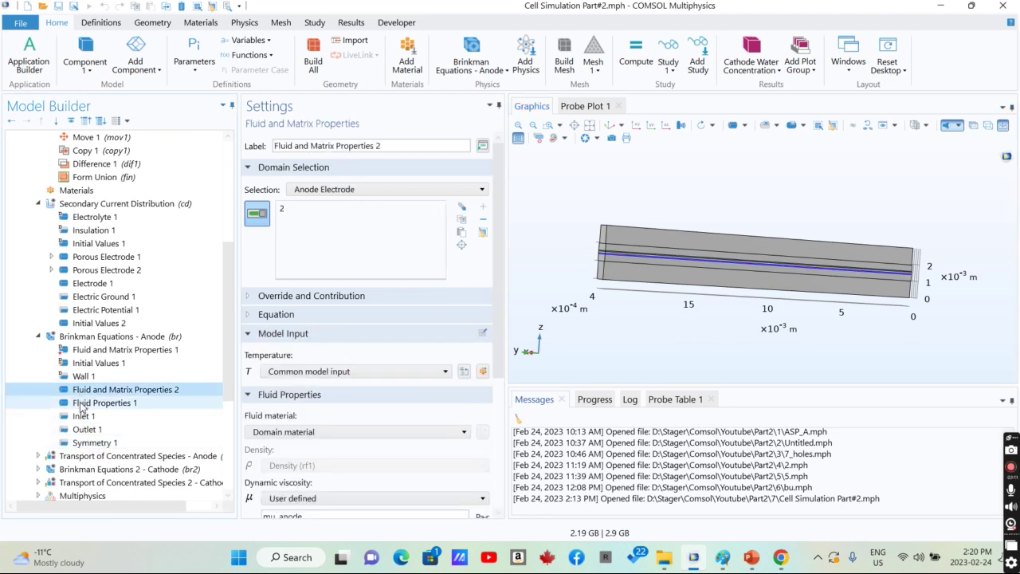
pyautogui.click(81, 403)
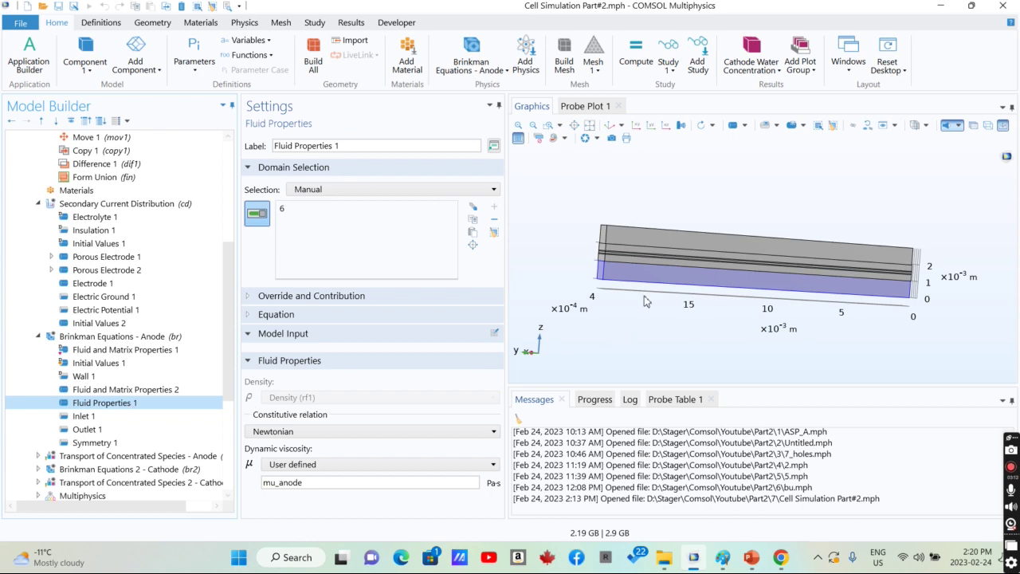
pyautogui.click(88, 364)
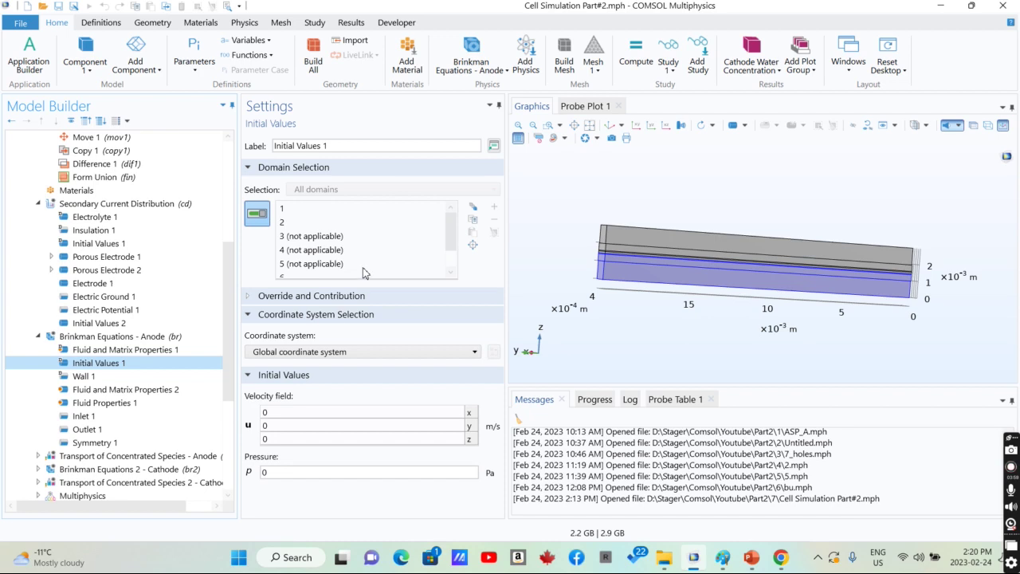
pyautogui.moveTo(231, 321); pyautogui.dragTo(241, 380)
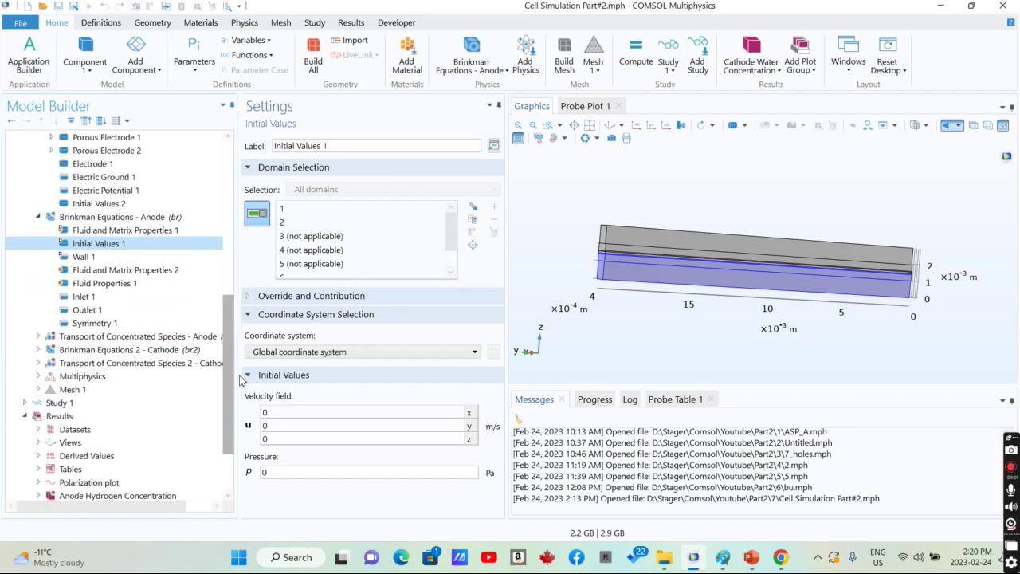
pyautogui.click(36, 350)
# - Review the cathode Brinkman flow, its inlet, outlet pressure and symmetry boundaries
pyautogui.click(76, 355)
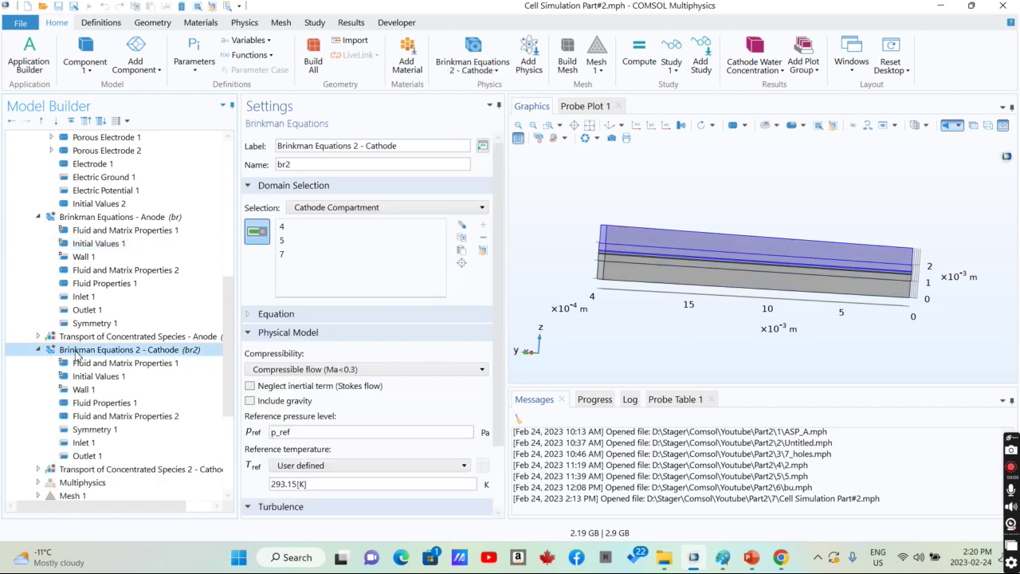
pyautogui.click(83, 225)
pyautogui.click(81, 442)
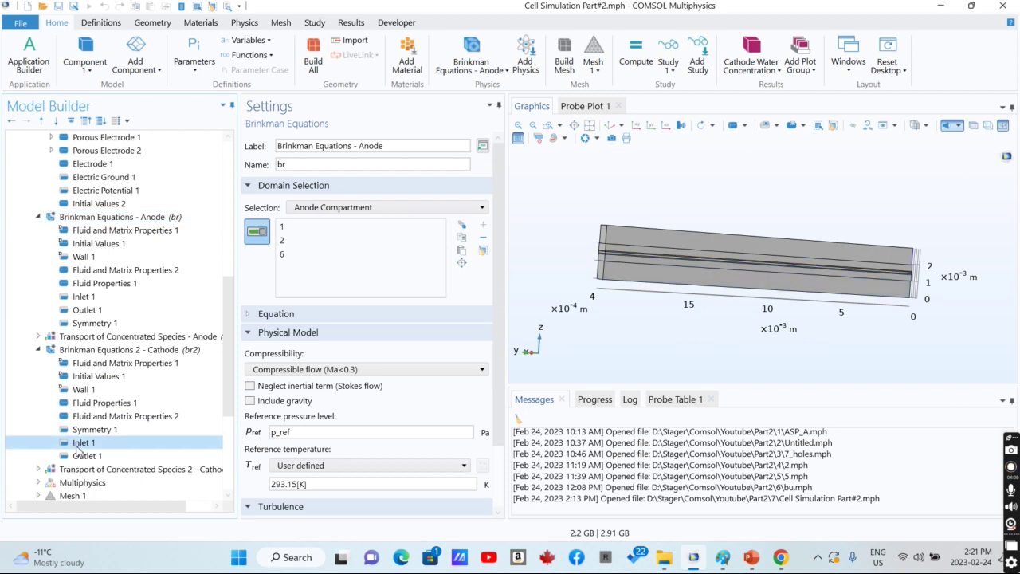
pyautogui.click(78, 458)
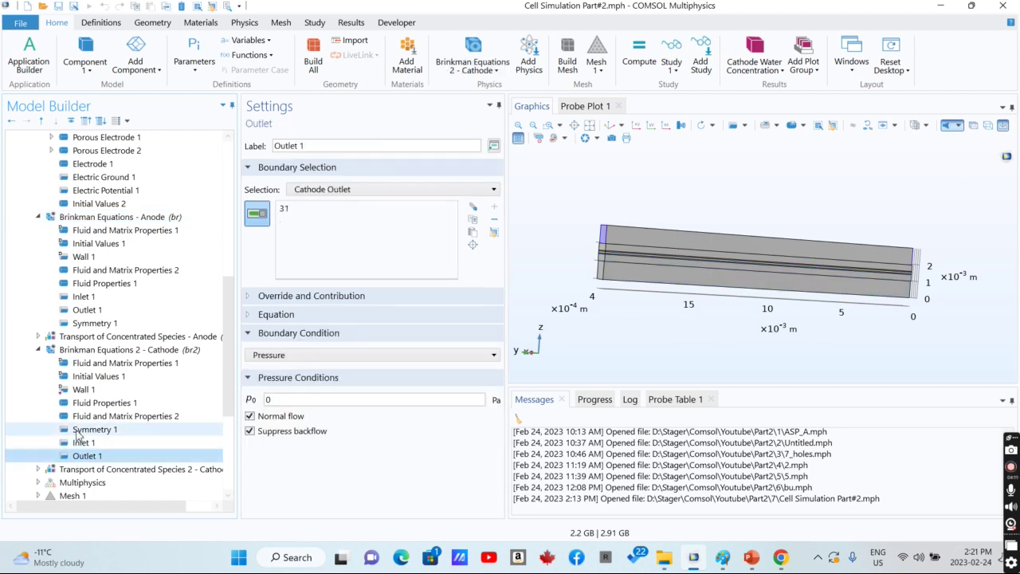
pyautogui.click(80, 430)
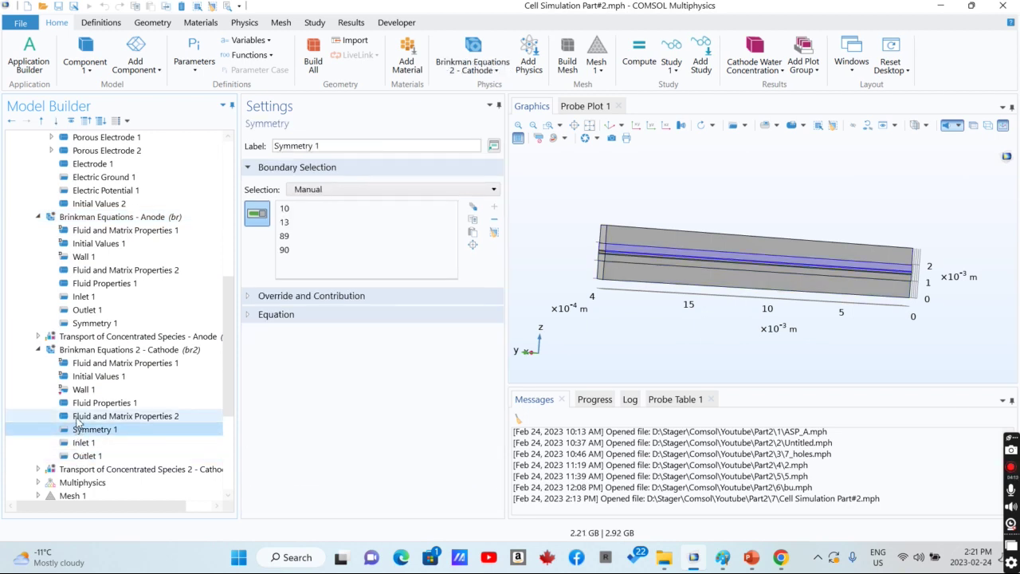
# - Review cathode fluid properties, wall no-slip, and GDL porosity eps_gdl with permeability kappa_gdl
pyautogui.click(78, 417)
pyautogui.click(77, 404)
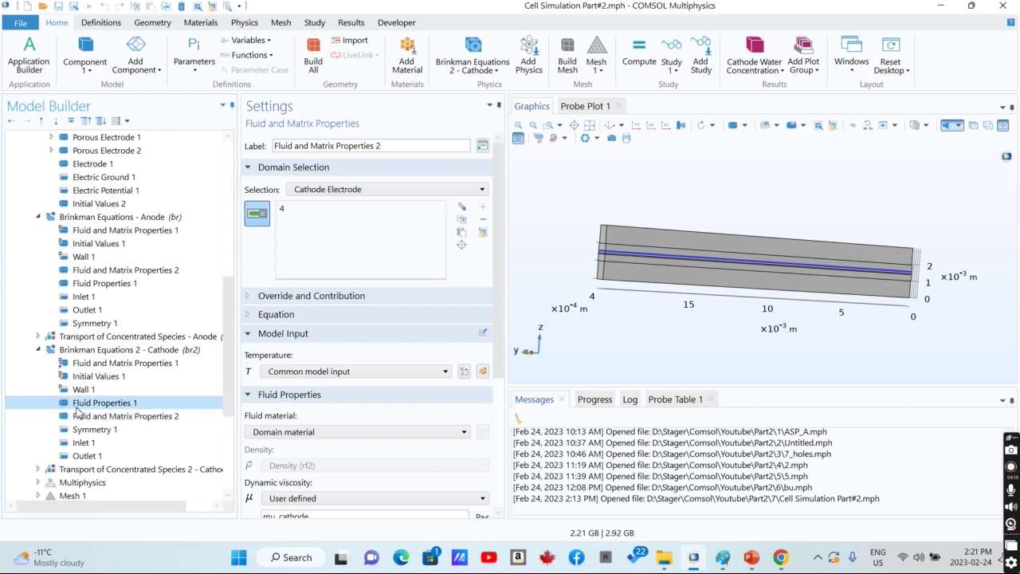
pyautogui.click(75, 418)
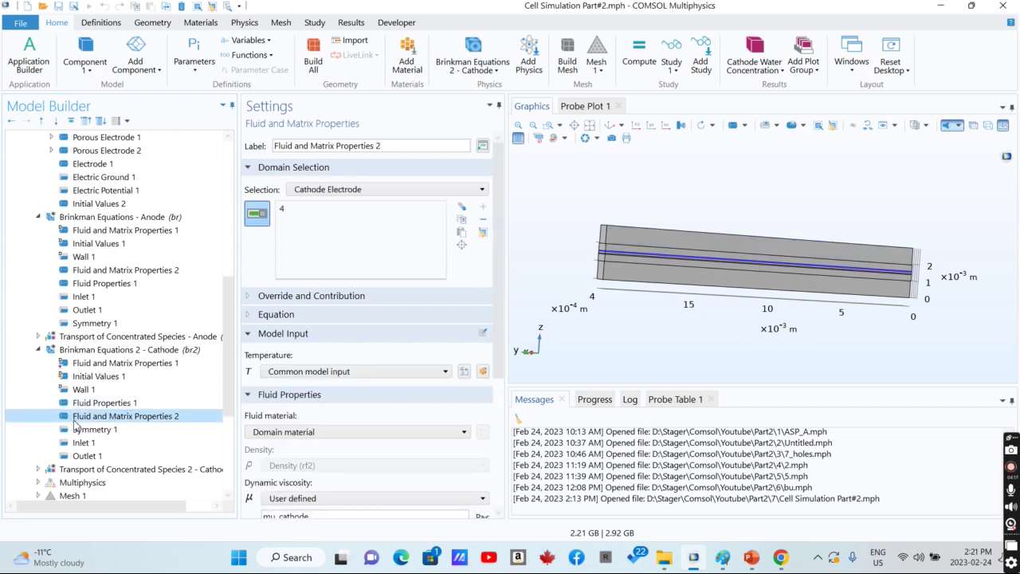
pyautogui.click(108, 403)
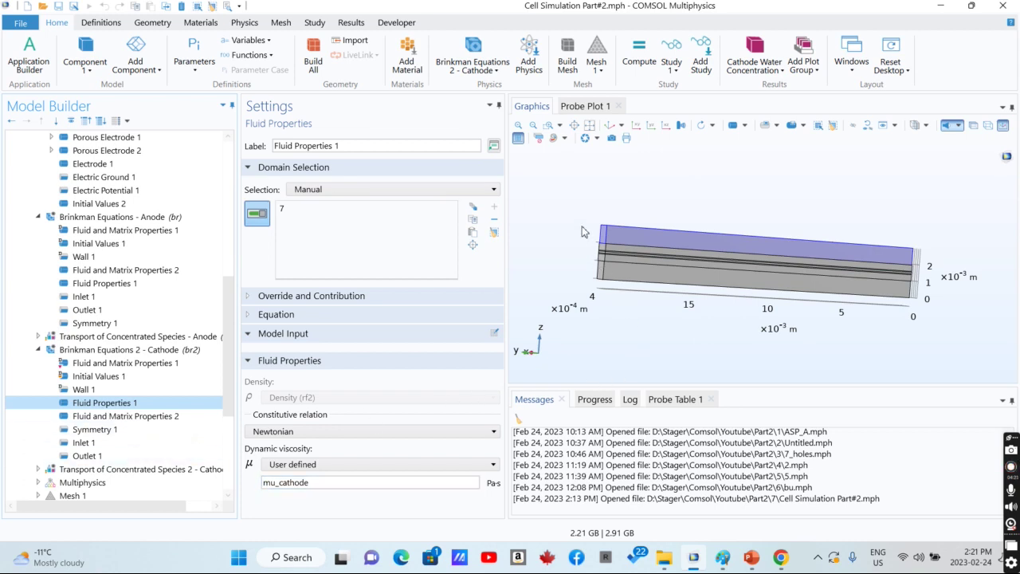
pyautogui.click(84, 389)
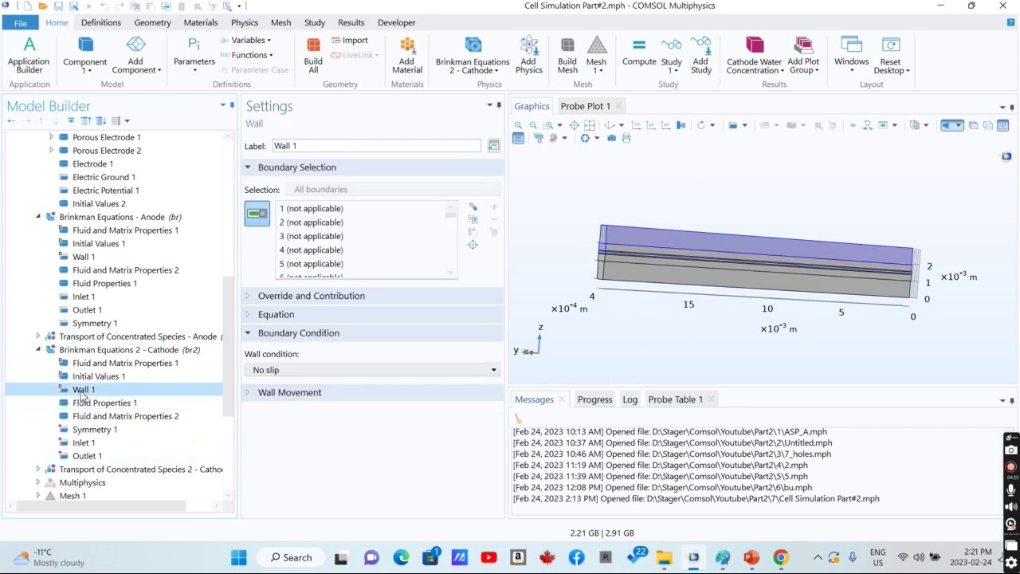
pyautogui.click(78, 366)
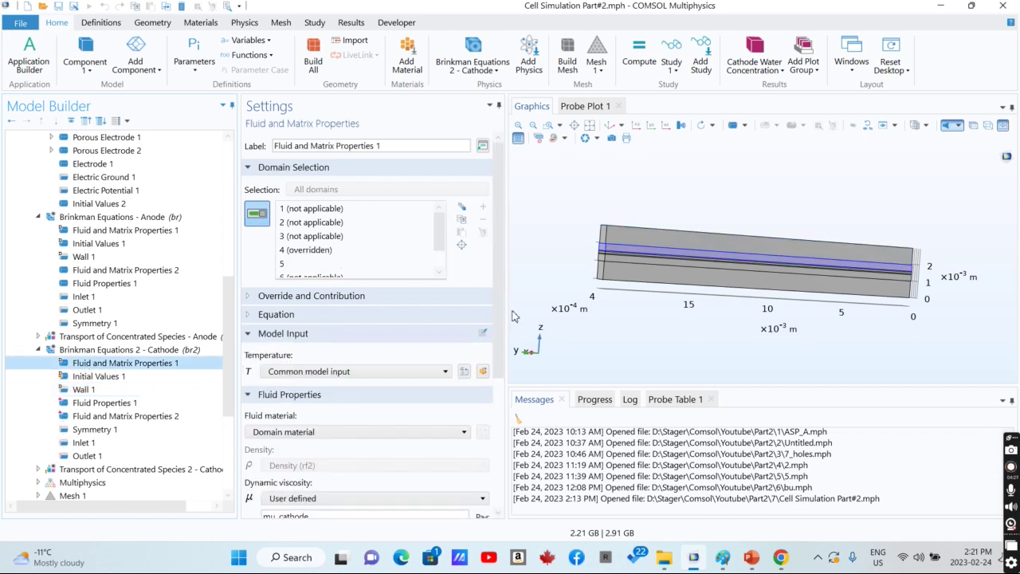
pyautogui.scroll(-5, 504, 310)
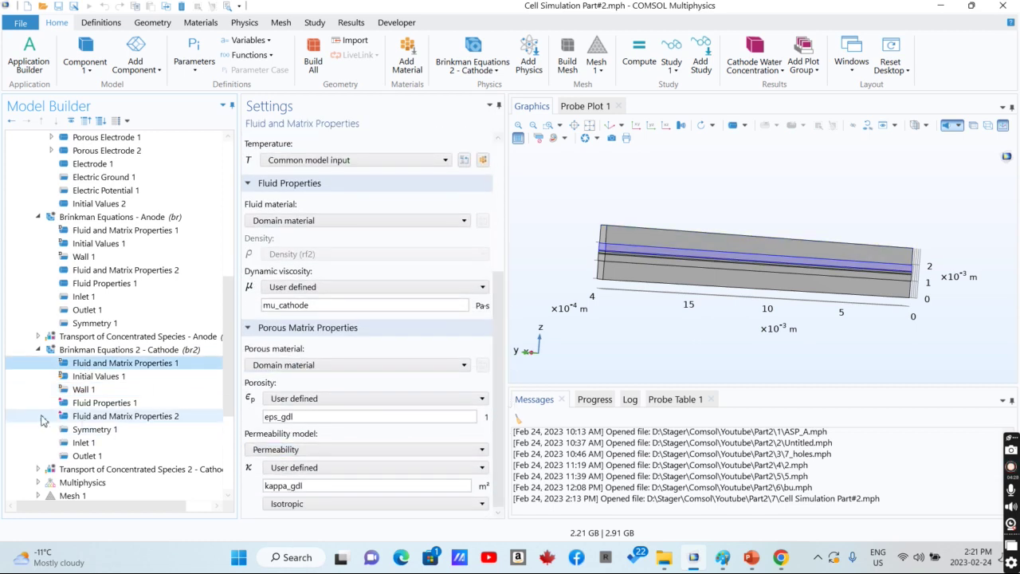
pyautogui.scroll(-5, 95, 318)
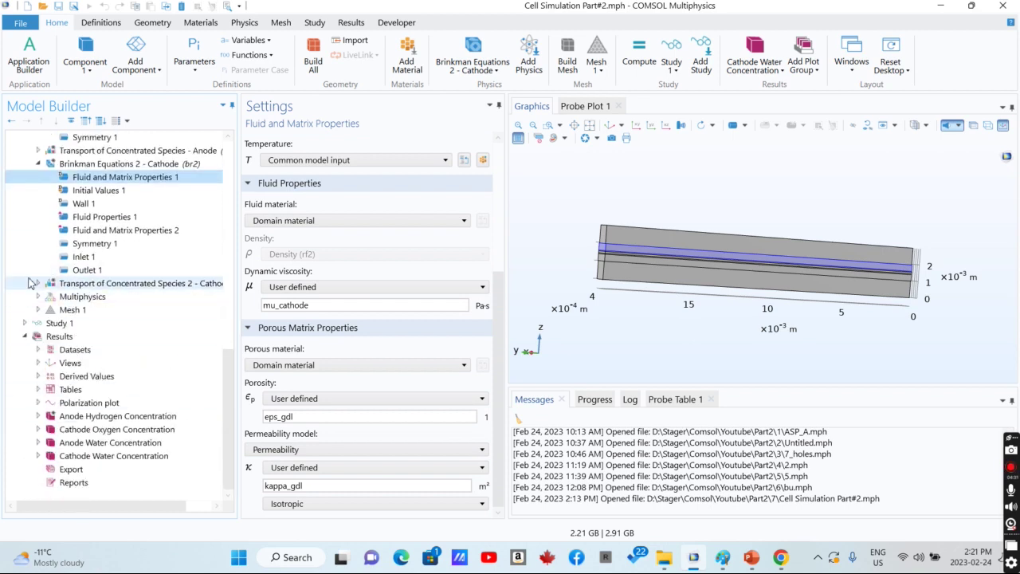
# - Review the cathode species transport inflow, outflow, symmetry and electrode coupling settings
pyautogui.click(37, 284)
pyautogui.click(72, 286)
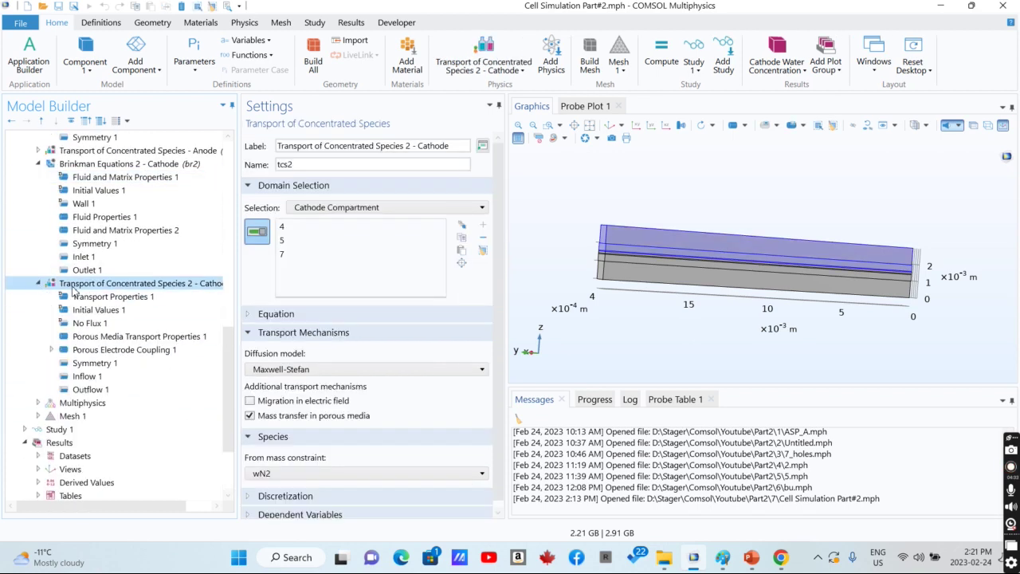
pyautogui.click(86, 377)
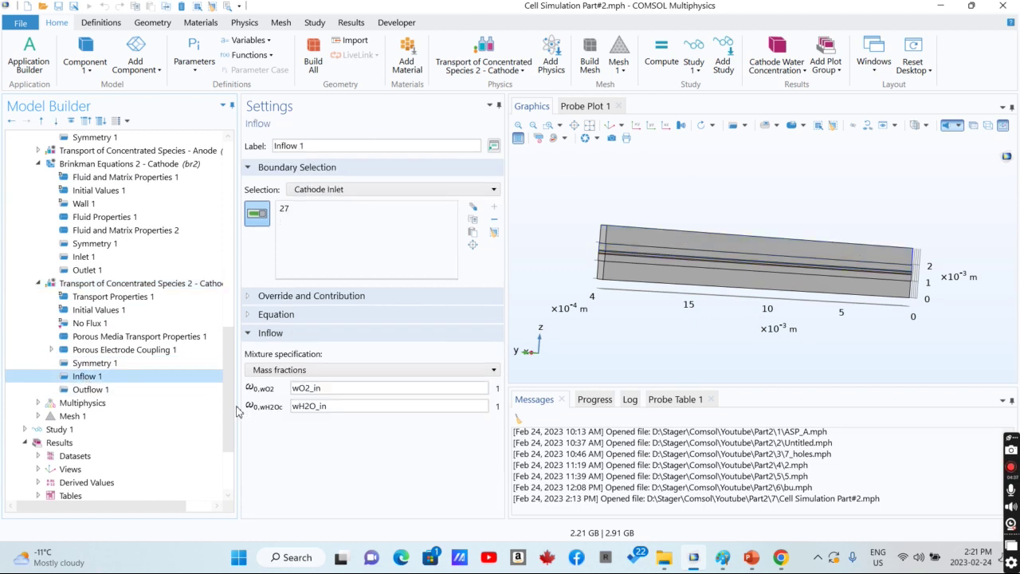
pyautogui.click(114, 390)
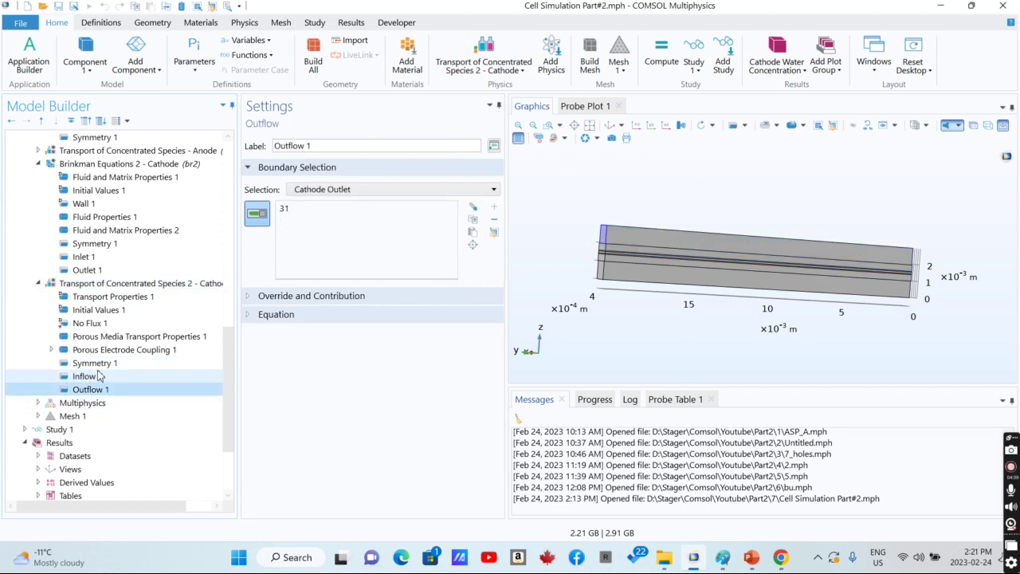
pyautogui.click(90, 363)
pyautogui.click(89, 350)
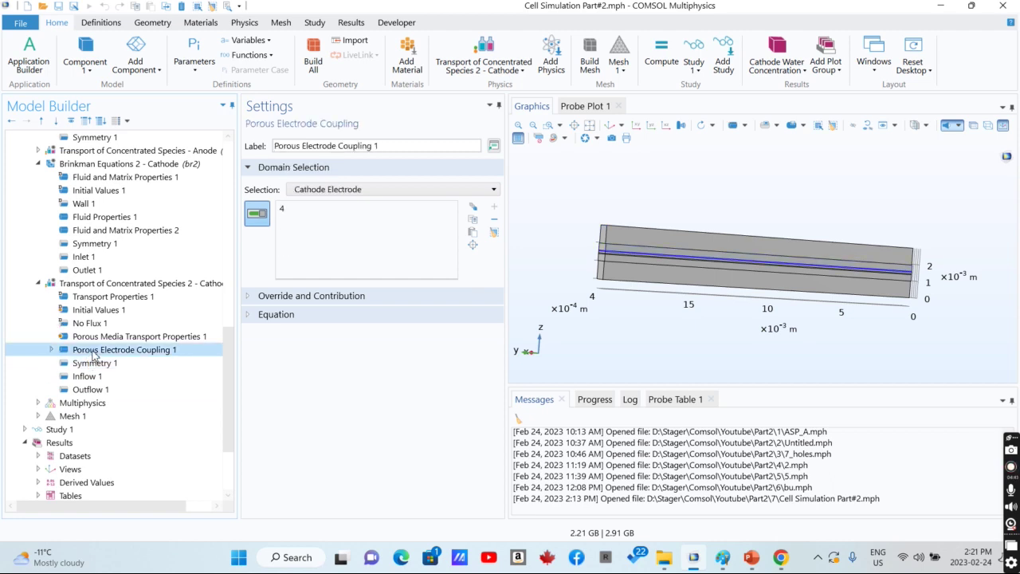
# - Set the oxygen stoichiometric coefficient νwO2 to -1, then review the porous media diffusivities
pyautogui.click(51, 349)
pyautogui.click(112, 362)
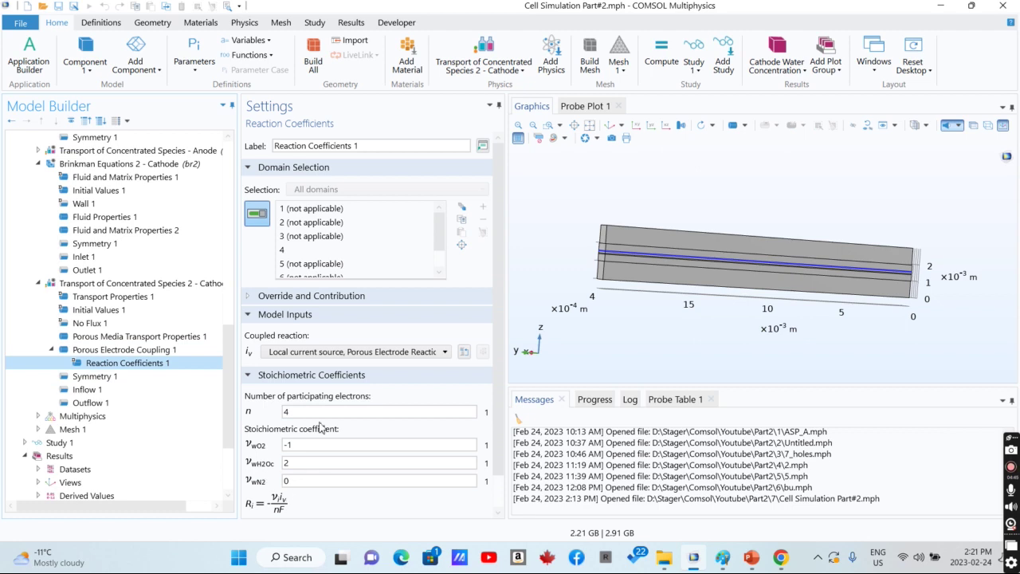
pyautogui.click(319, 444)
pyautogui.write('-1')
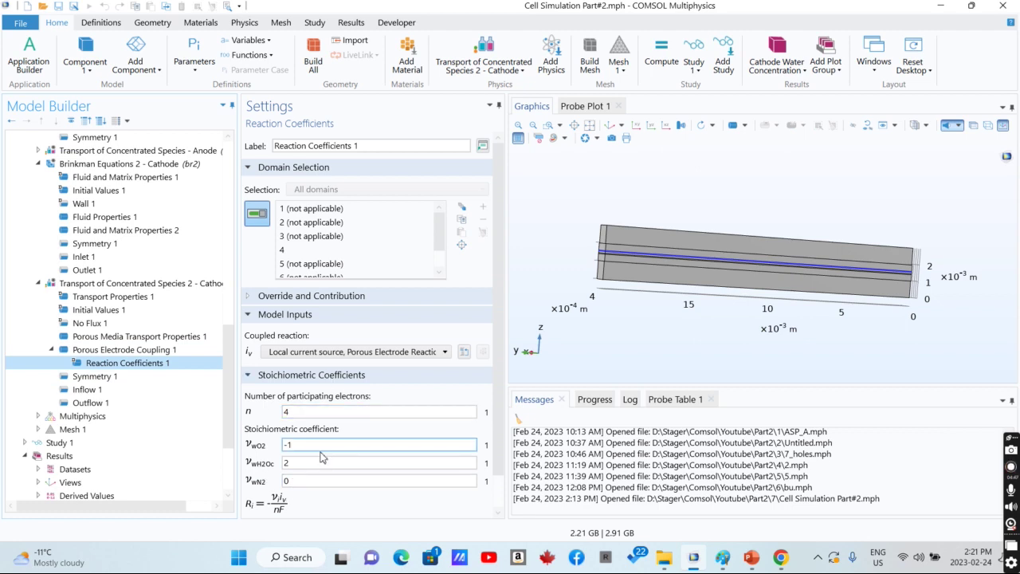
pyautogui.click(583, 348)
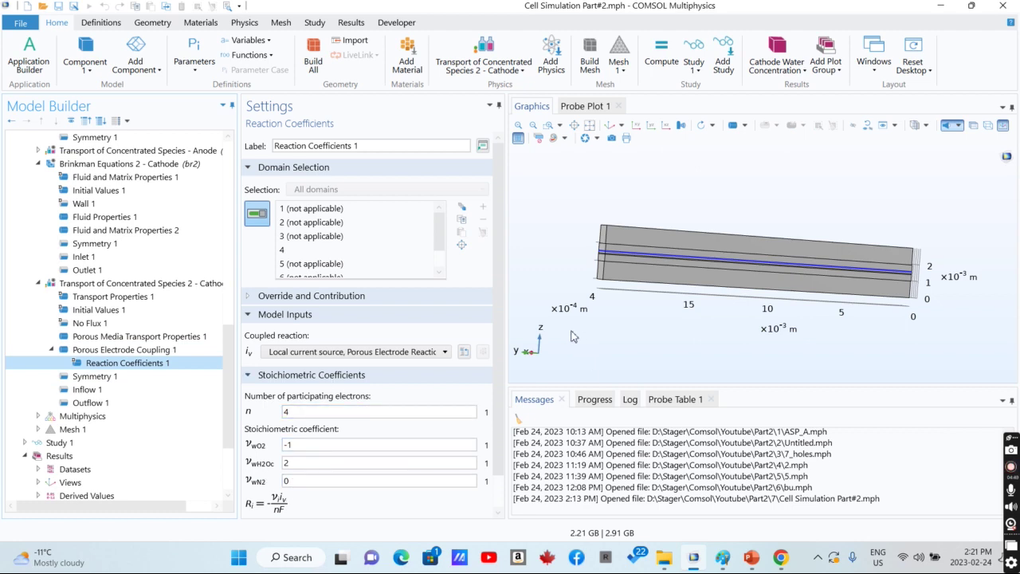
pyautogui.click(117, 338)
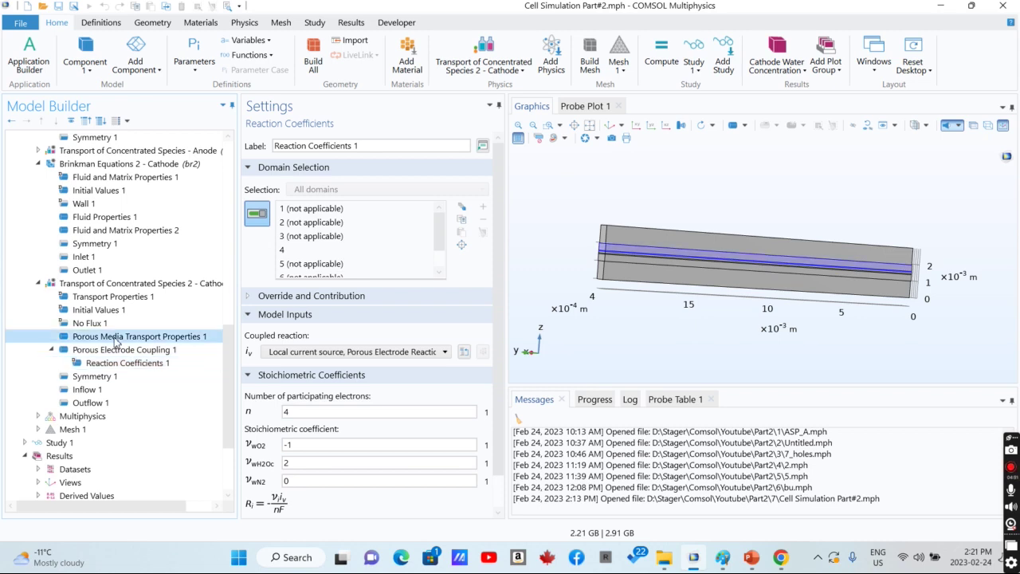
pyautogui.moveTo(491, 271); pyautogui.dragTo(502, 494)
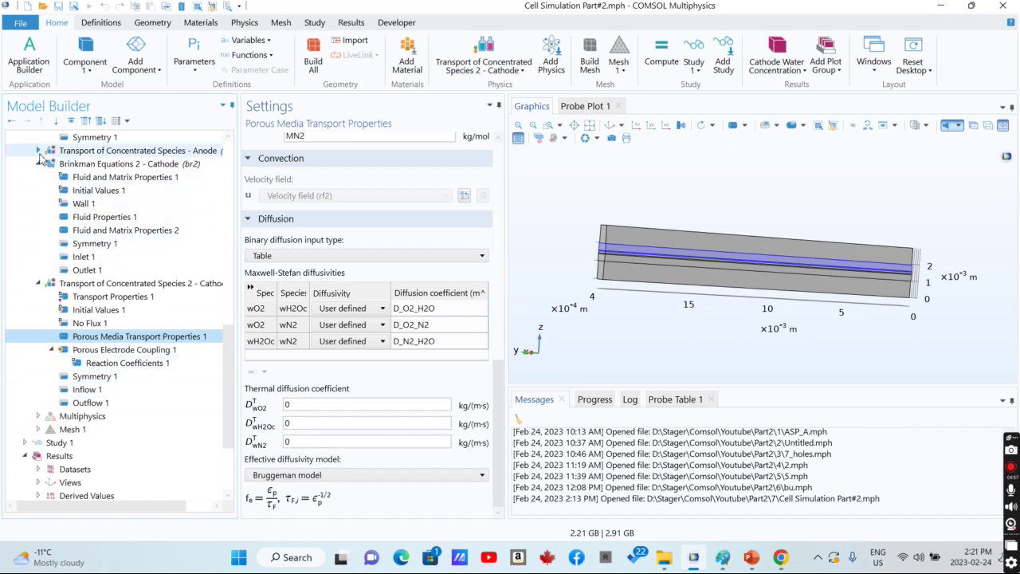
# - Review the anode species transport inflow, outflow and electrode coupling settings
pyautogui.click(37, 150)
pyautogui.click(86, 243)
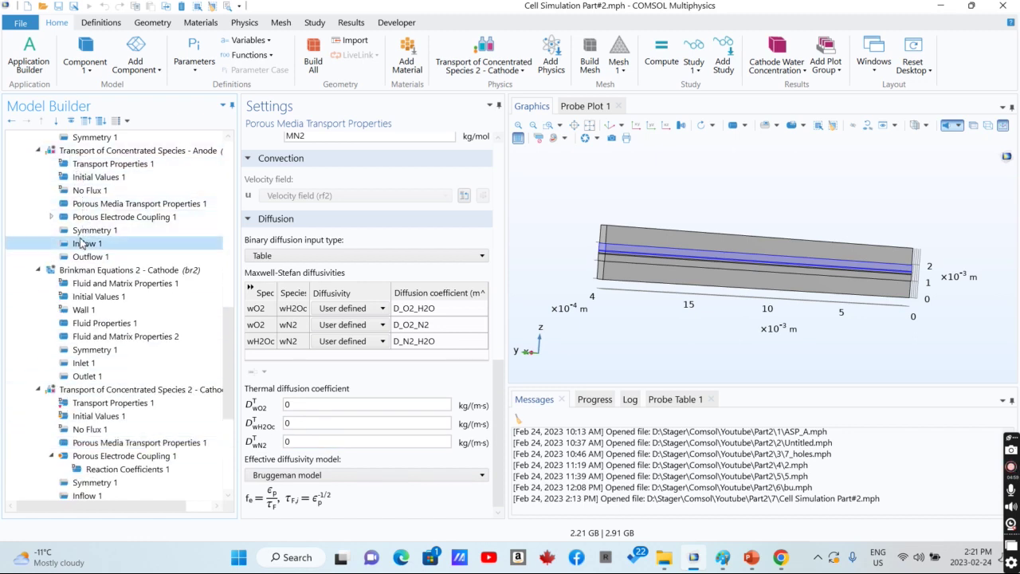
pyautogui.click(86, 257)
pyautogui.click(90, 217)
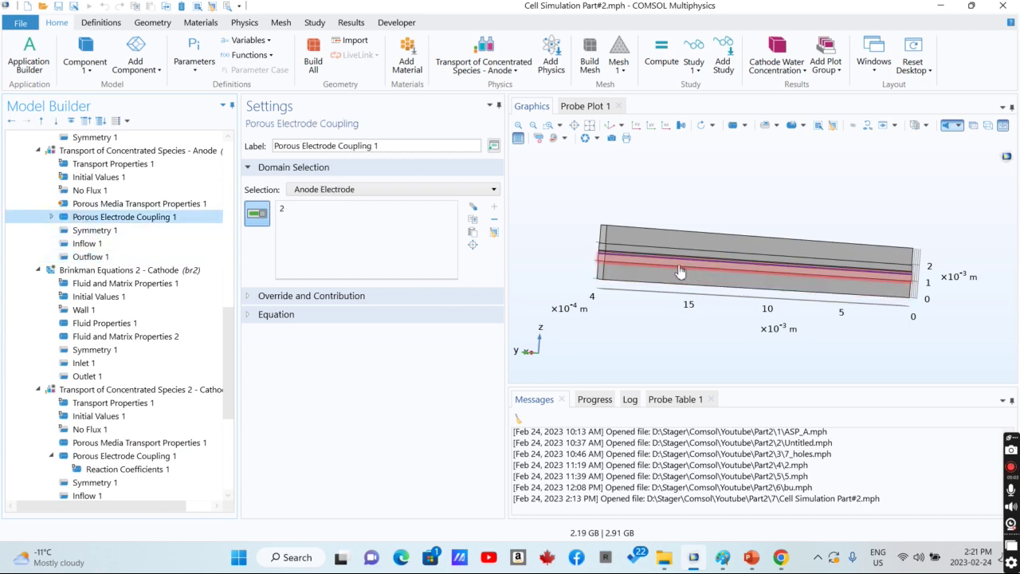
# - View anode initial mass fractions and transport properties, then the first reacting flow coupling
pyautogui.click(95, 177)
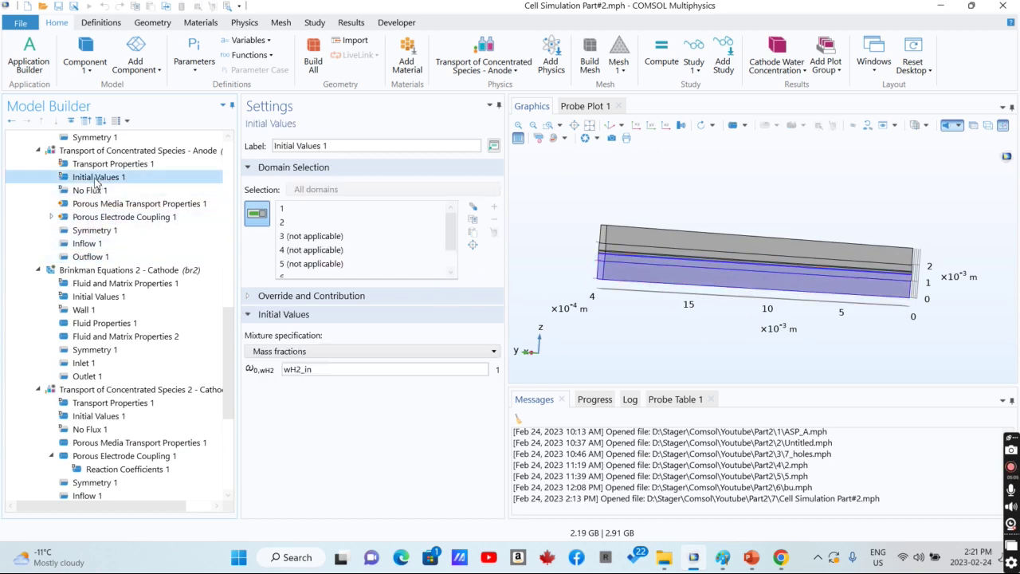
pyautogui.click(107, 163)
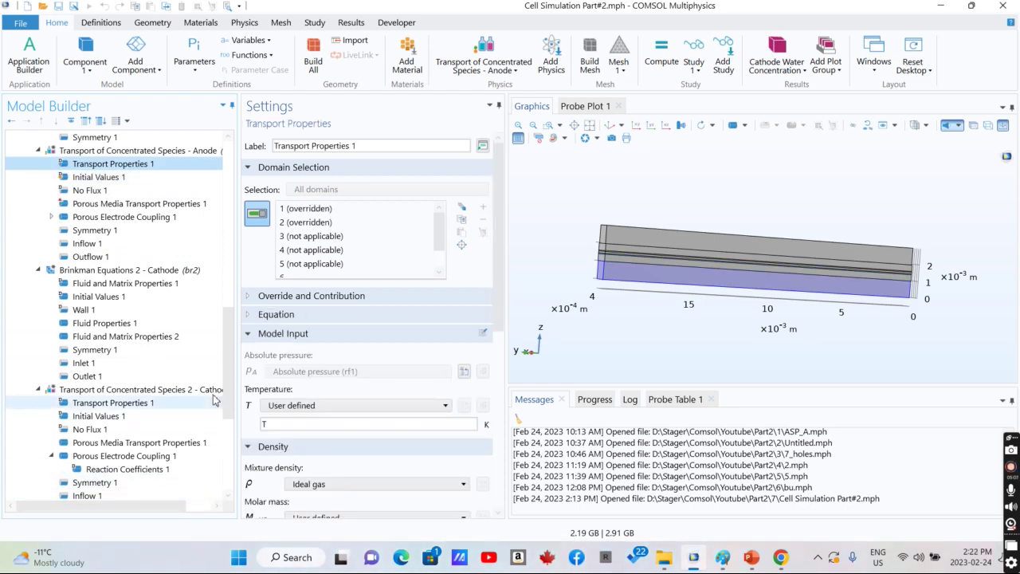
pyautogui.scroll(-6, 106, 180)
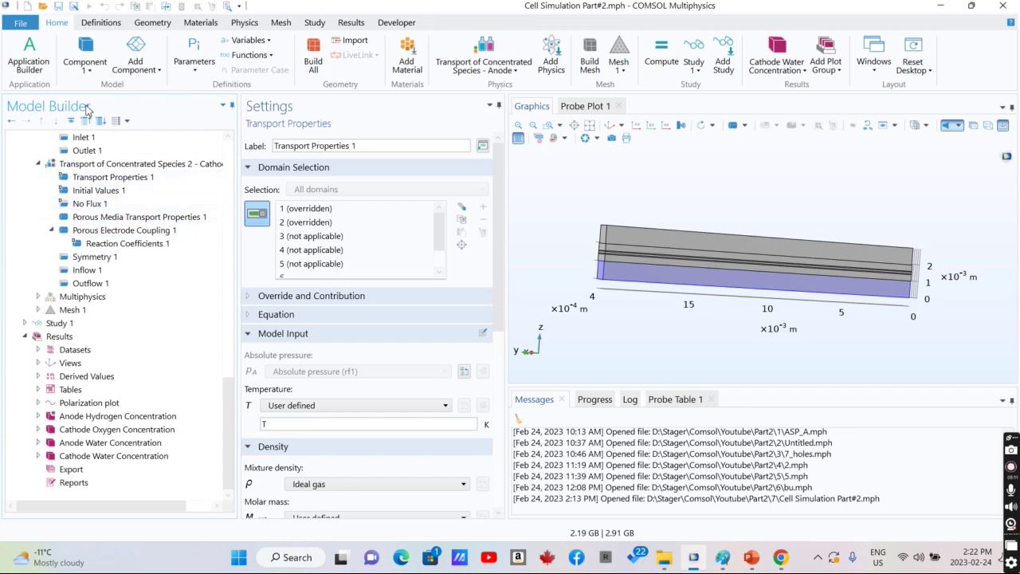
pyautogui.click(37, 296)
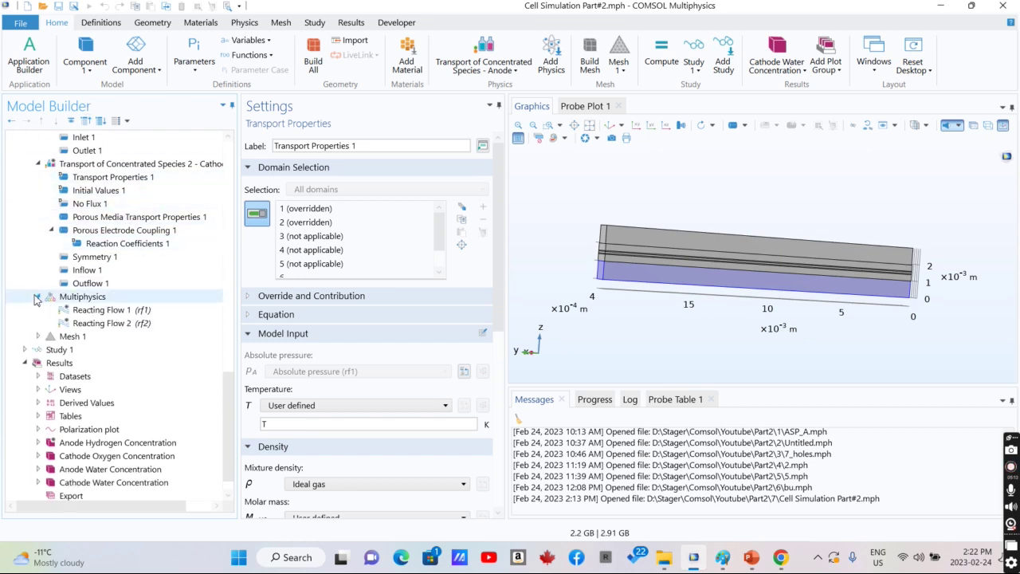
pyautogui.click(82, 311)
# - Check both reacting flow couplings and display Mesh 1 in the 3D isometric view
pyautogui.click(80, 336)
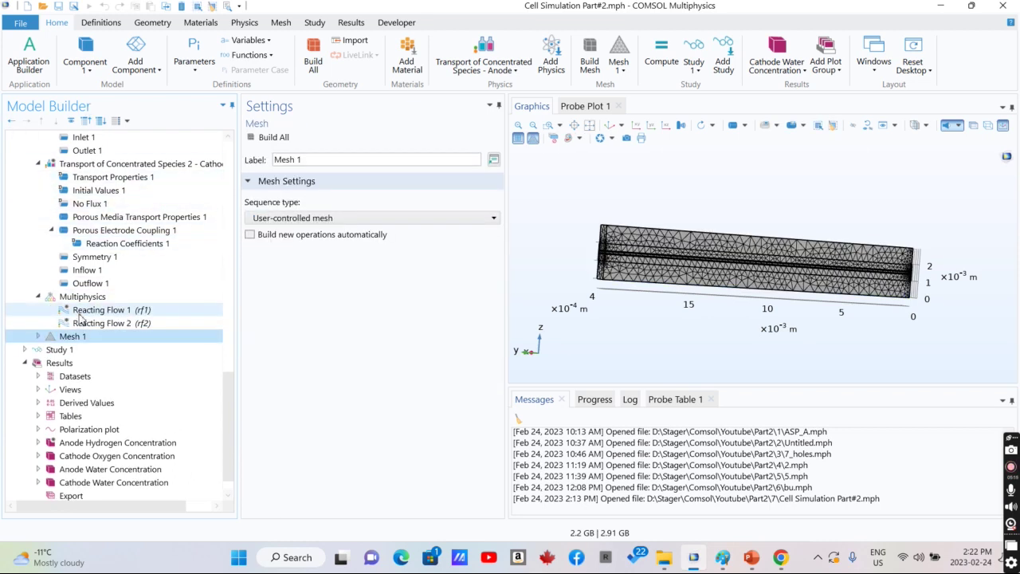
pyautogui.click(81, 311)
pyautogui.click(79, 323)
pyautogui.click(72, 336)
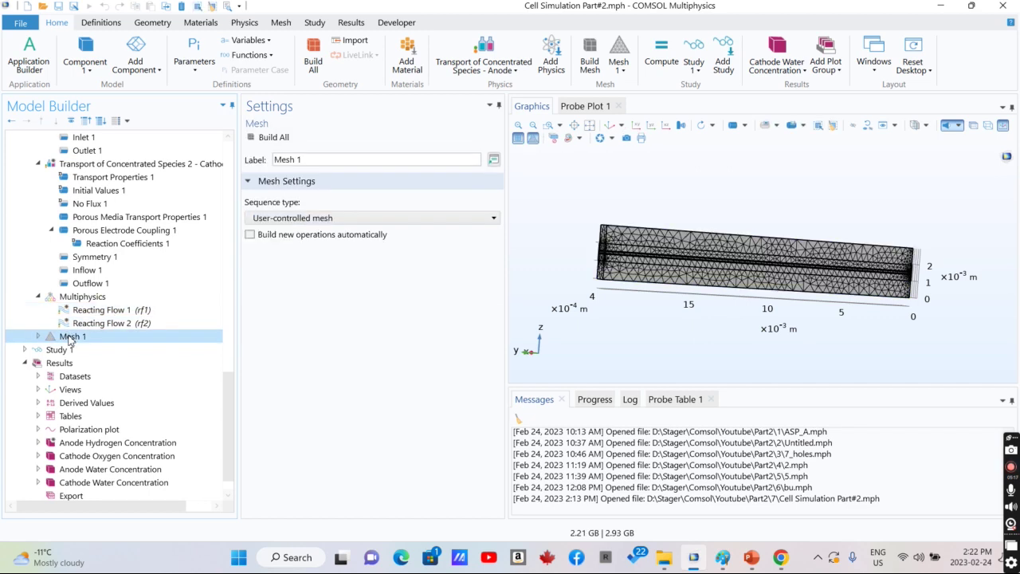
pyautogui.click(612, 128)
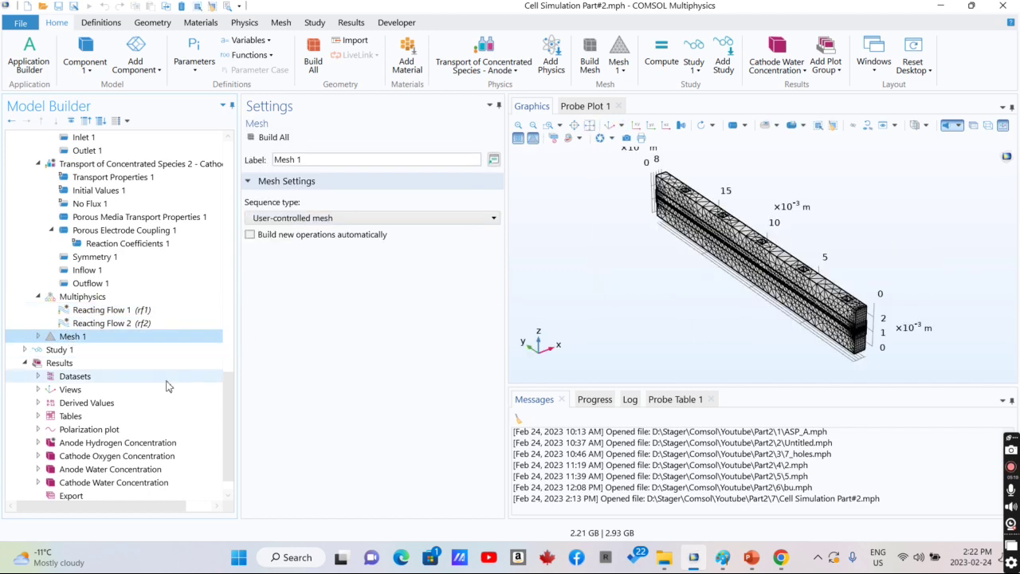
pyautogui.scroll(-2, 229, 422)
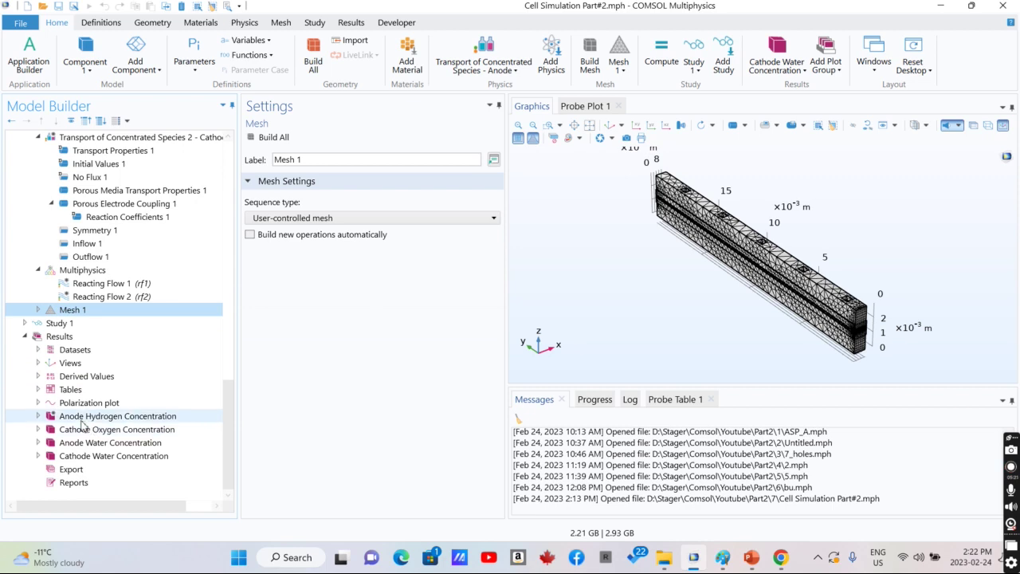
# - Expand Study 1 and review its overall settings and the first two stationary steps
pyautogui.click(25, 323)
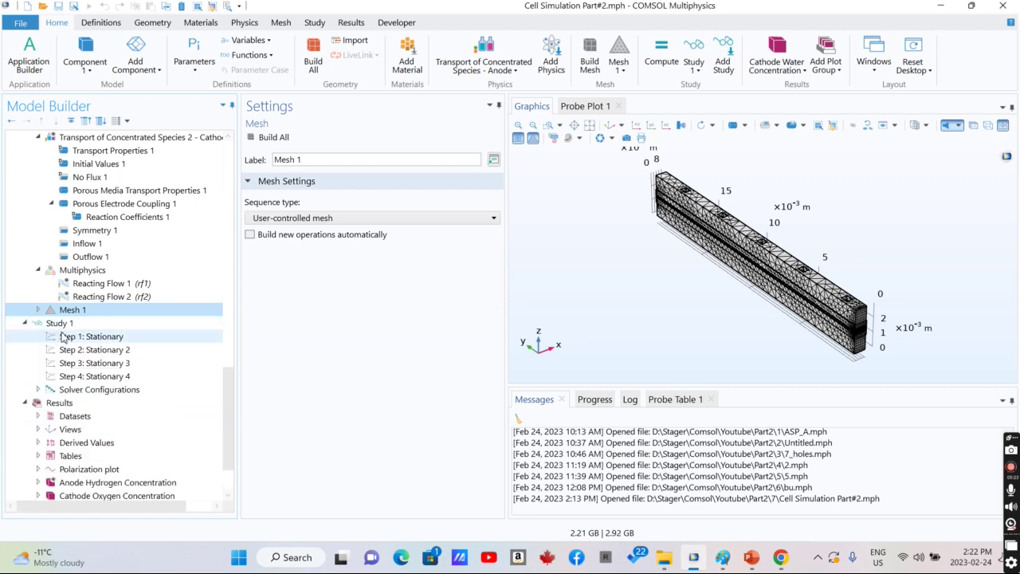
pyautogui.click(89, 337)
pyautogui.click(60, 323)
pyautogui.click(91, 338)
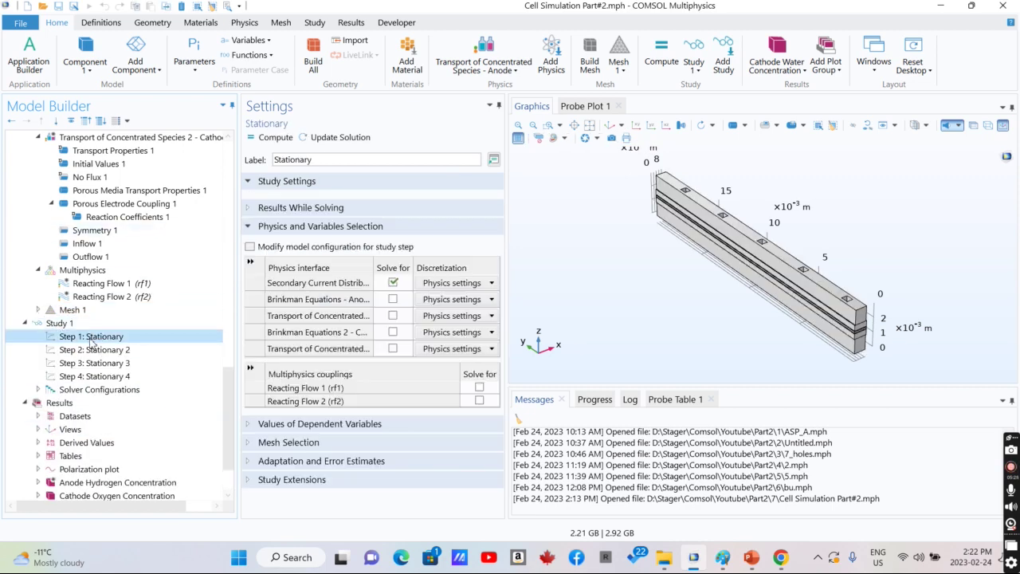
pyautogui.click(92, 351)
# - Compare the physics solved in Stationary steps 1 through 4
pyautogui.click(92, 338)
pyautogui.click(113, 350)
pyautogui.click(109, 362)
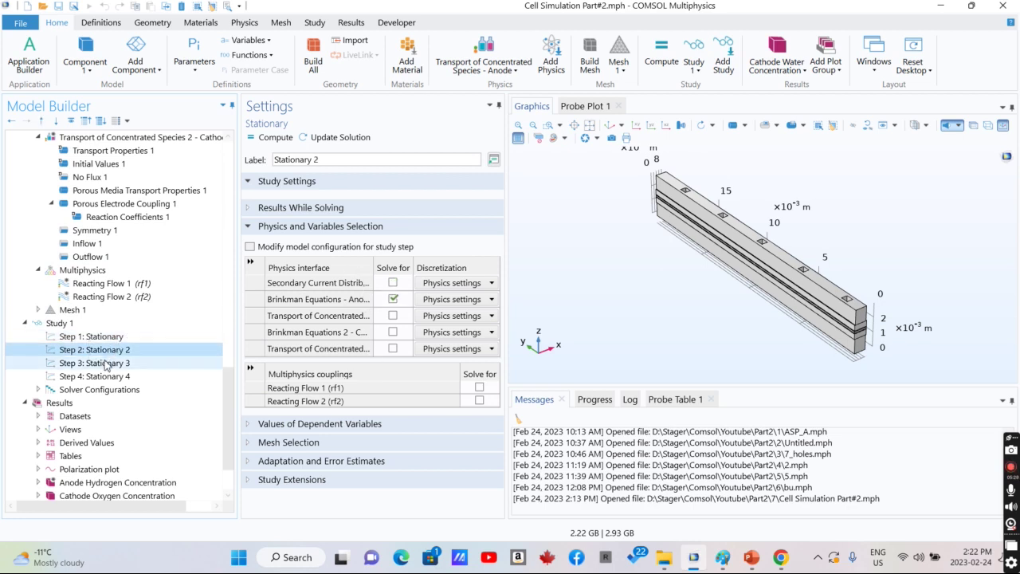
pyautogui.click(103, 376)
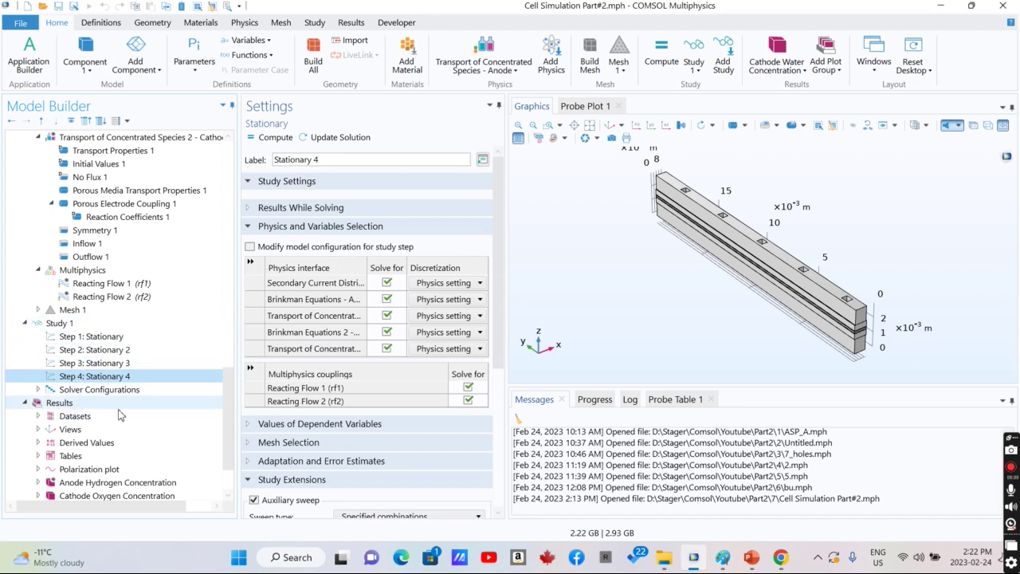
pyautogui.scroll(-2, 207, 431)
pyautogui.click(65, 418)
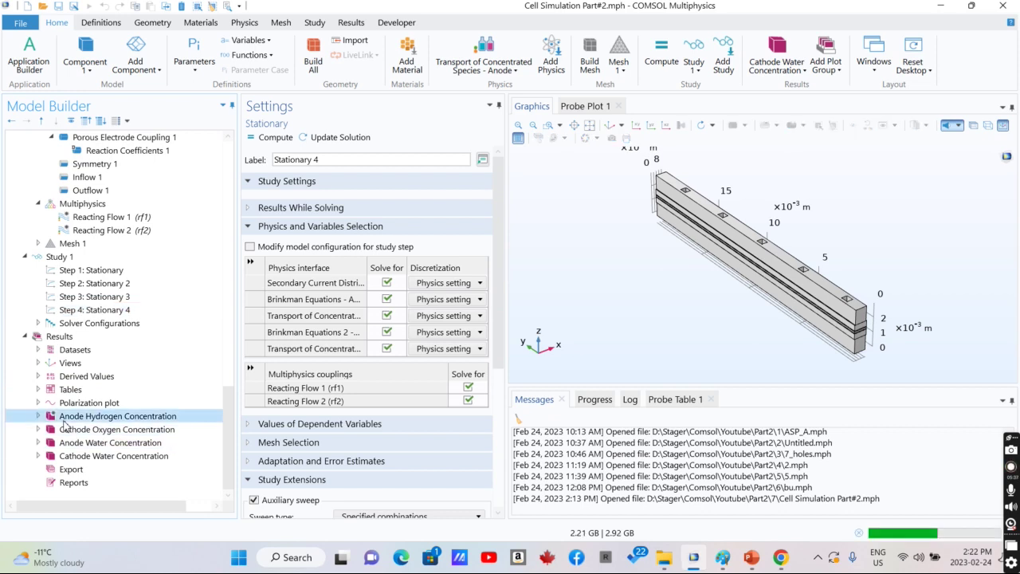
# - Show the Cathode Oxygen, Anode Water and Cathode Water concentration plots, then the polarization curve
pyautogui.click(71, 430)
pyautogui.click(67, 443)
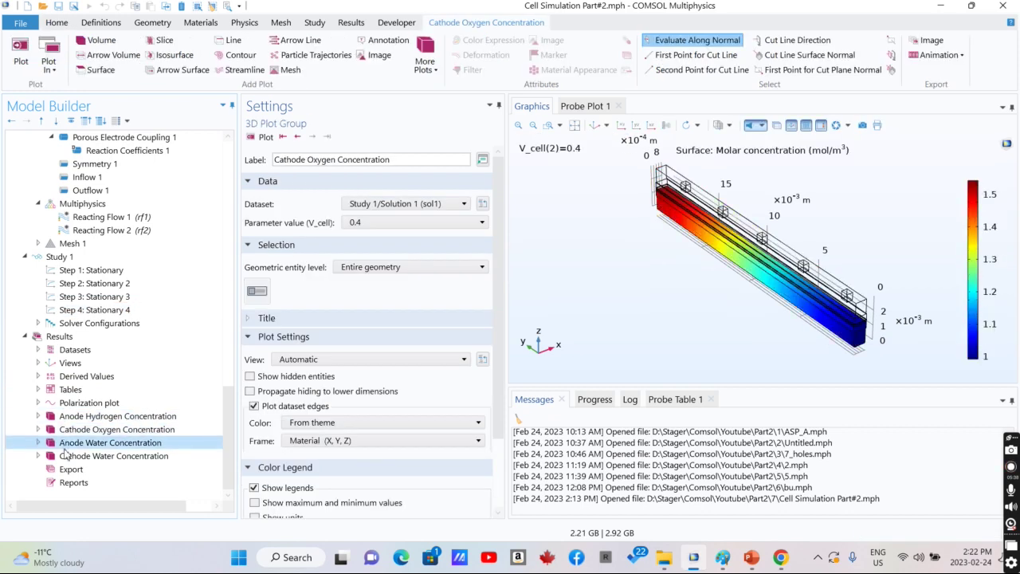
pyautogui.click(68, 456)
pyautogui.click(74, 404)
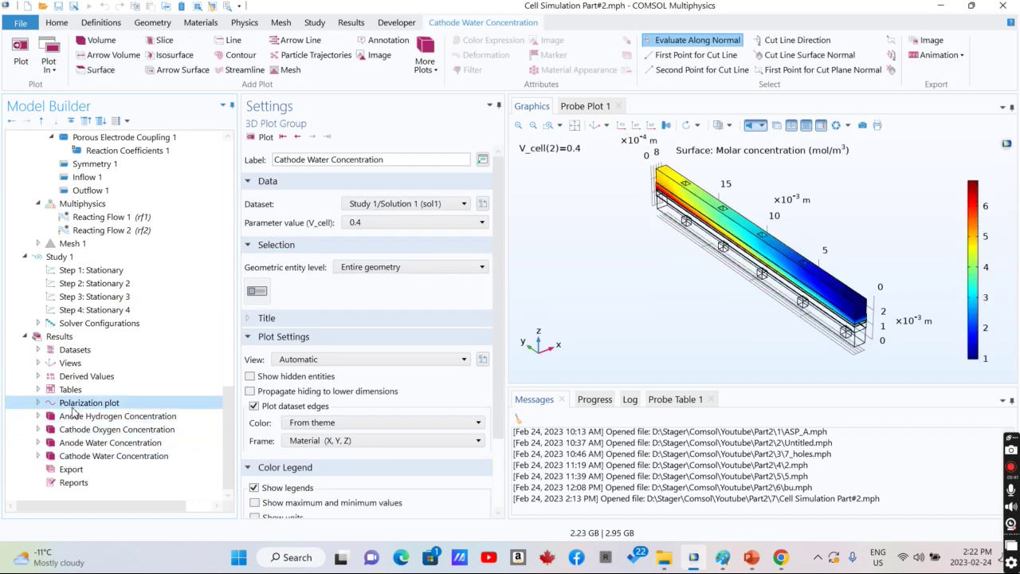